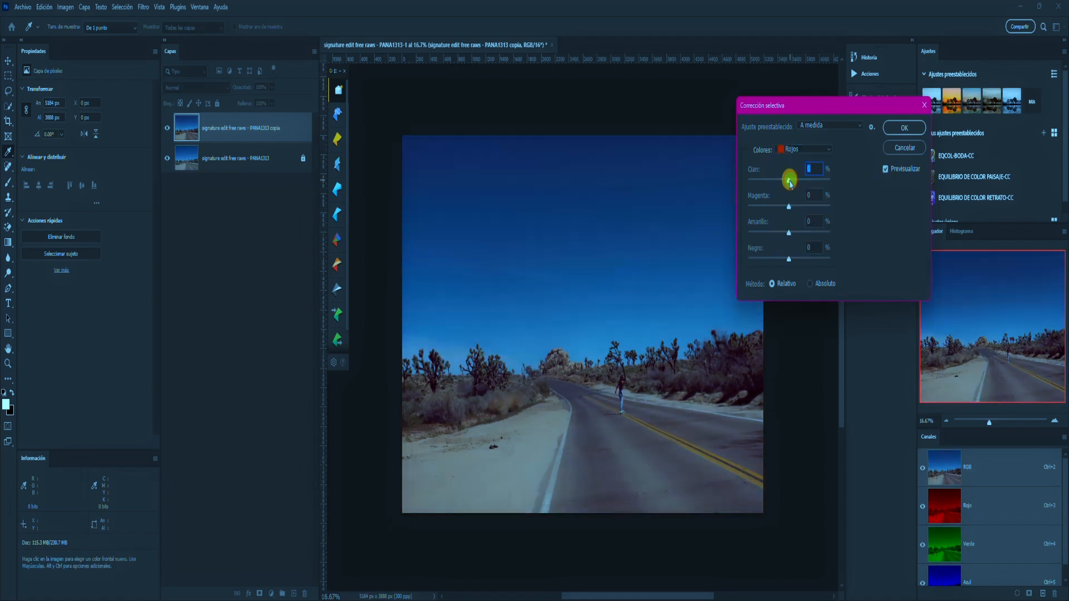
# Set the greens to yellow +20% and black -17% in the Selective Color correction and save the values as a preset
pyautogui.click(804, 149)
pyautogui.click(793, 183)
pyautogui.moveTo(789, 233); pyautogui.dragTo(797, 233)
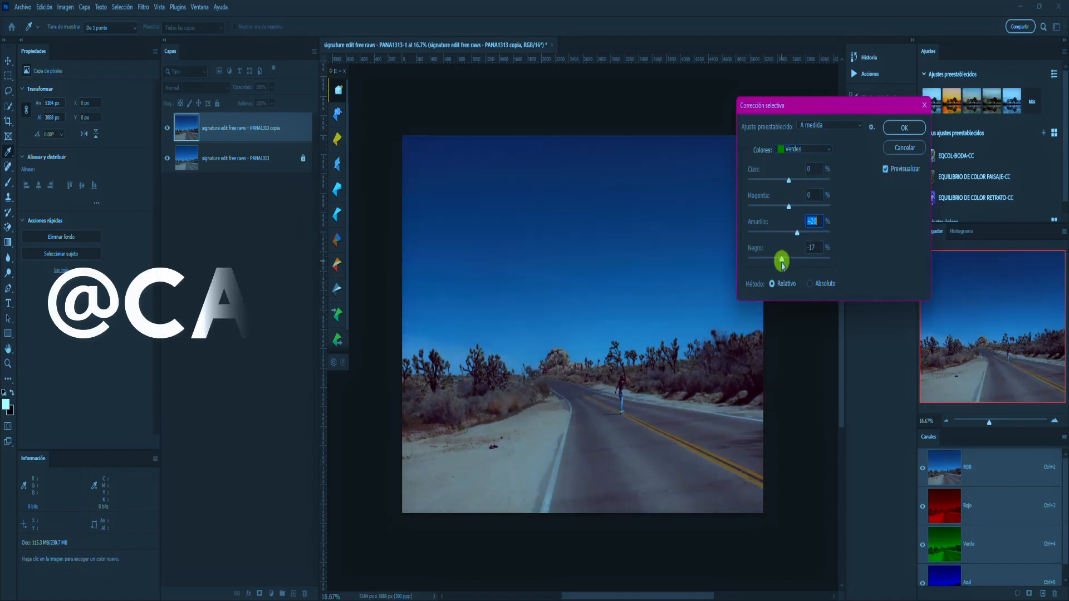
pyautogui.click(803, 149)
pyautogui.click(797, 249)
pyautogui.click(872, 127)
pyautogui.click(905, 136)
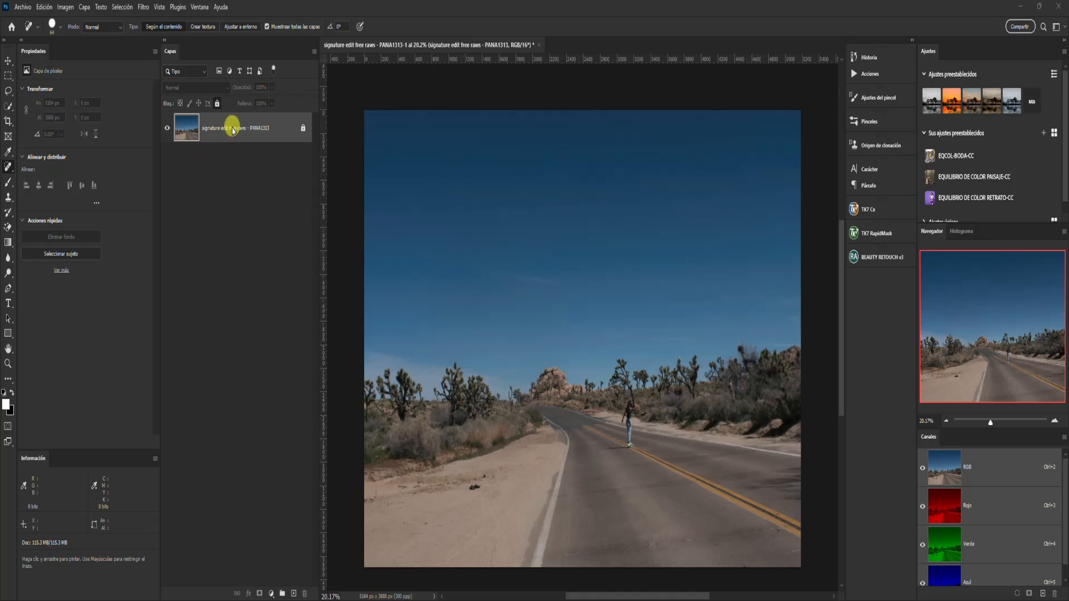
# Duplicate the photo layer and start a Selective Color correction on the copy, keeping the dialog clear of the photo
pyautogui.hotkey('ctrl', 'j')
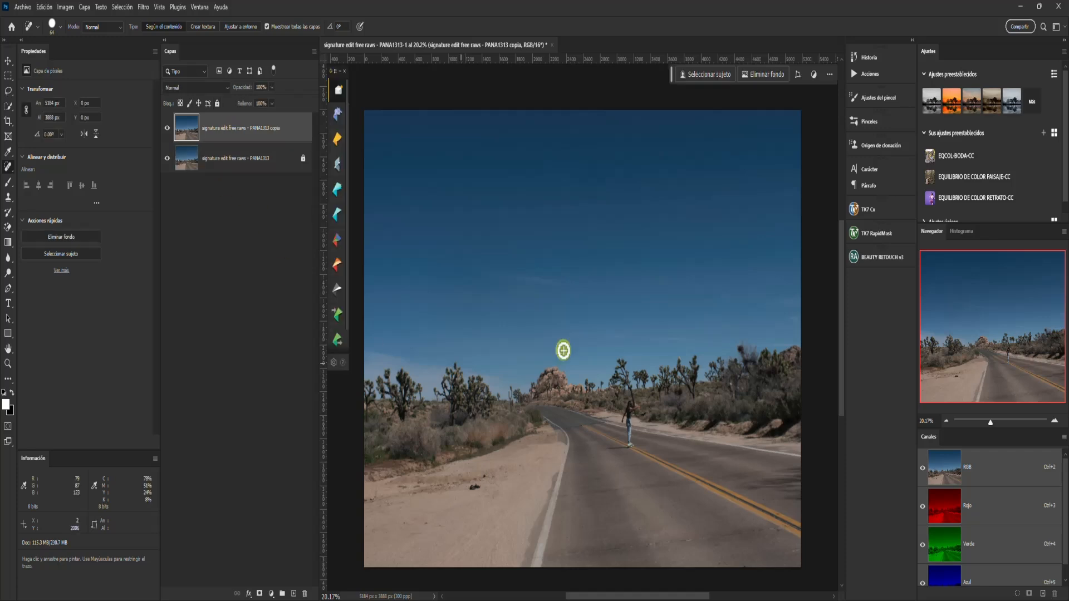
pyautogui.click(66, 7)
pyautogui.moveTo(115, 39)
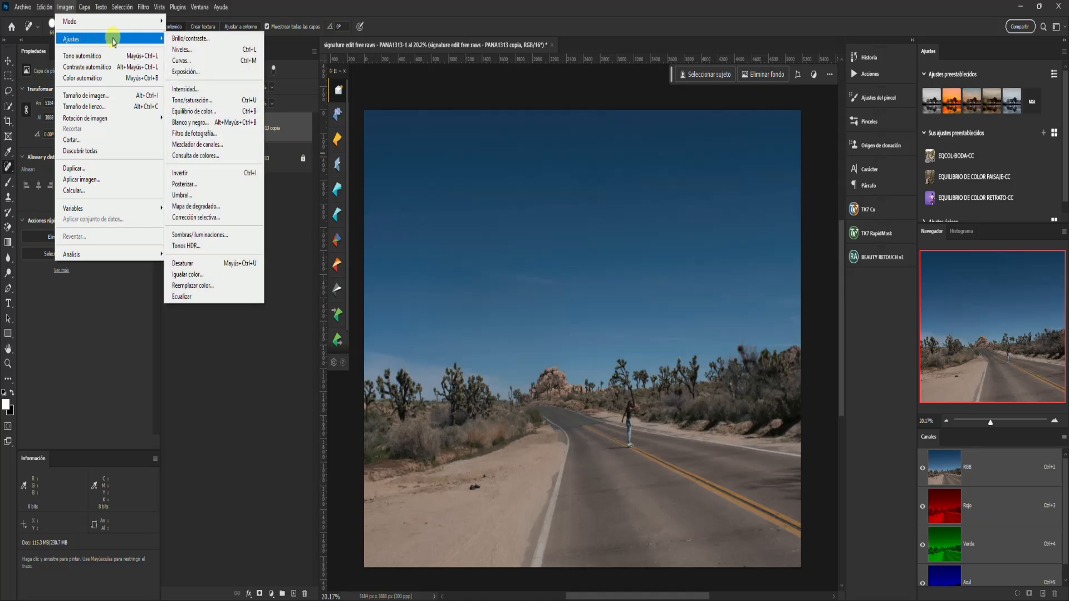
pyautogui.click(230, 218)
pyautogui.moveTo(842, 84); pyautogui.dragTo(861, 150)
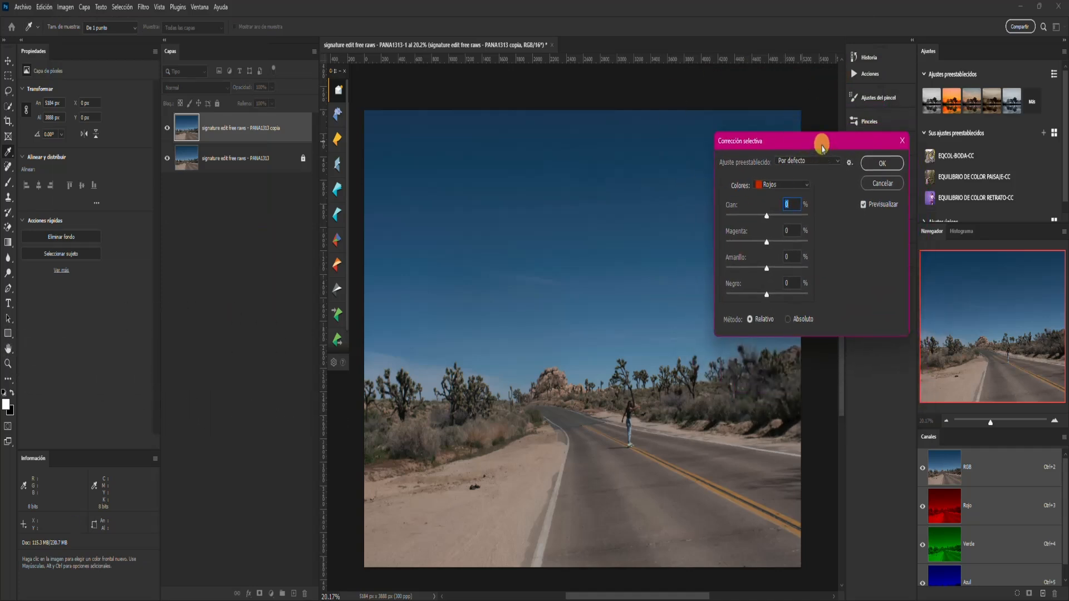
pyautogui.moveTo(823, 150); pyautogui.dragTo(854, 95)
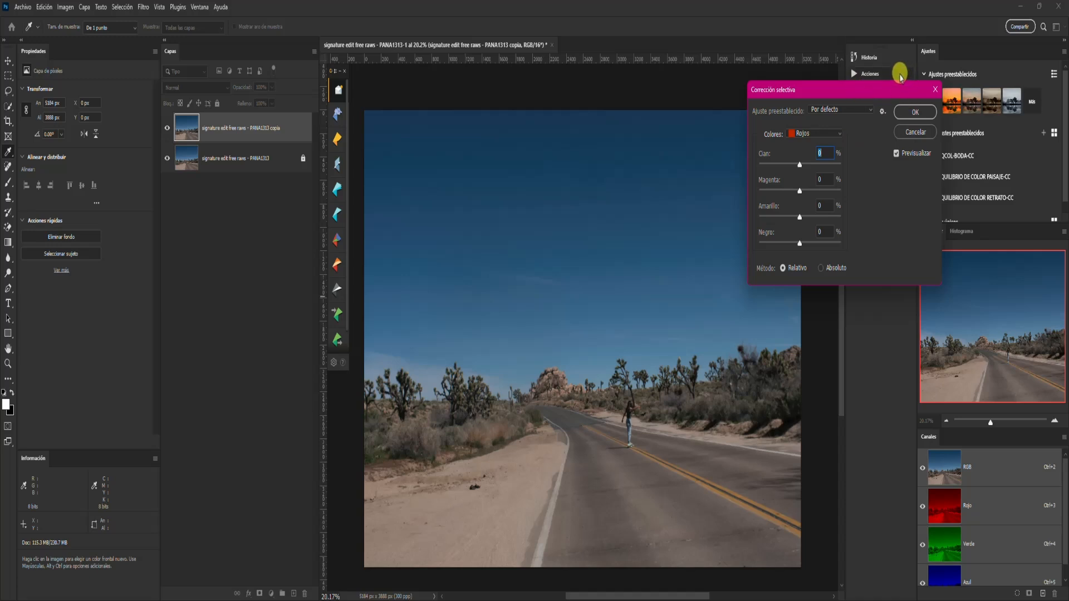
pyautogui.moveTo(872, 102); pyautogui.dragTo(862, 118)
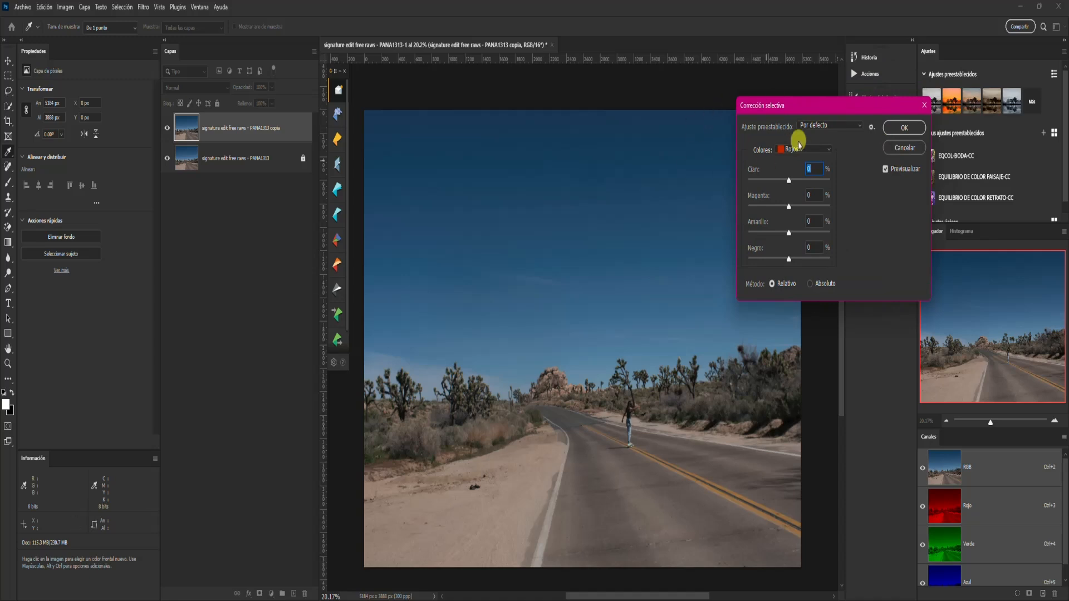
pyautogui.click(860, 128)
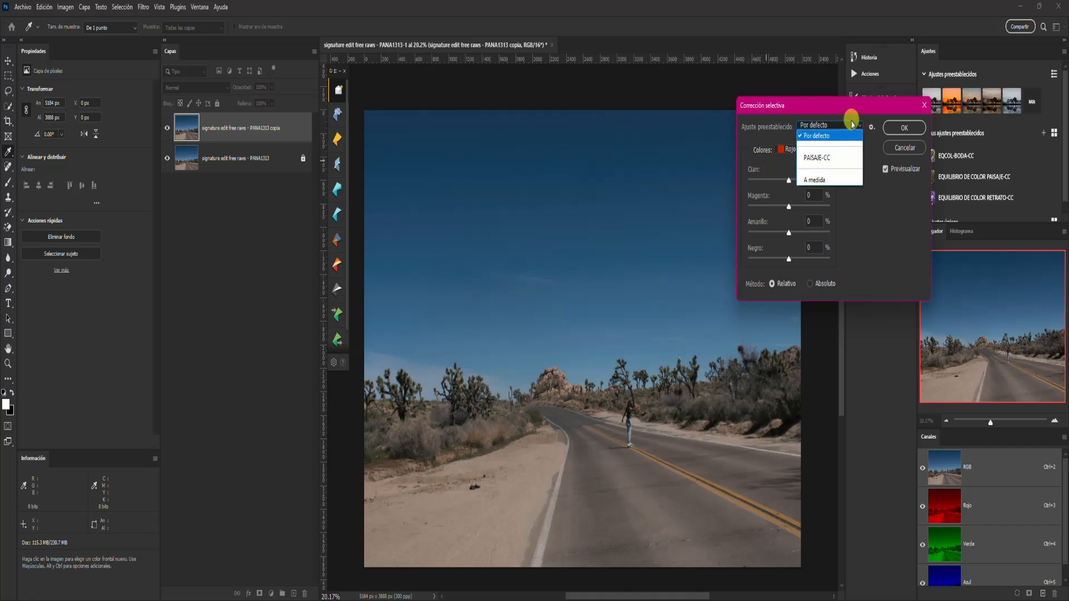
pyautogui.click(853, 113)
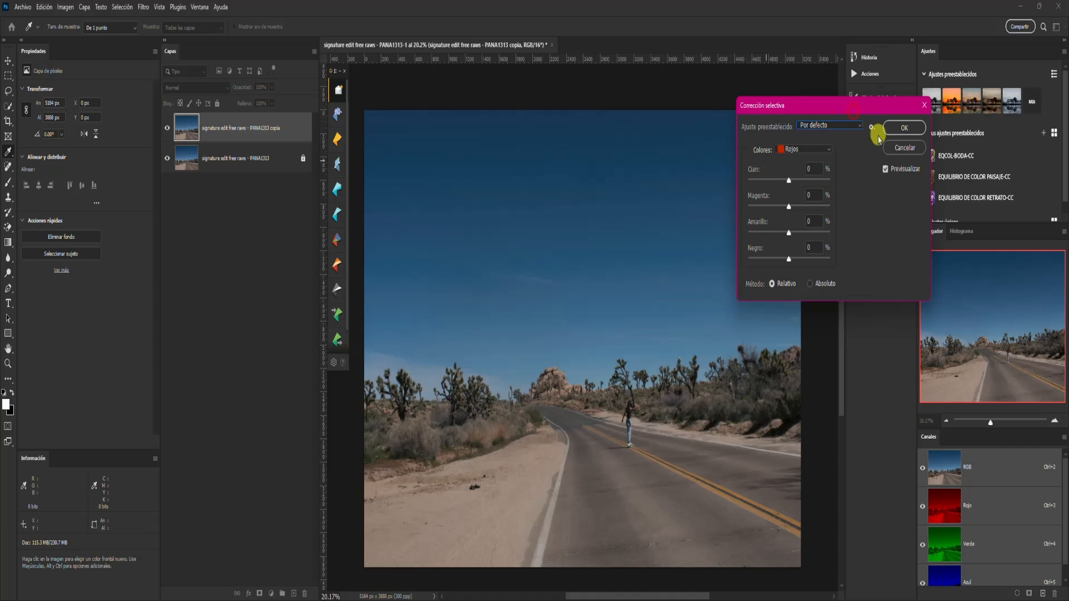
pyautogui.click(872, 128)
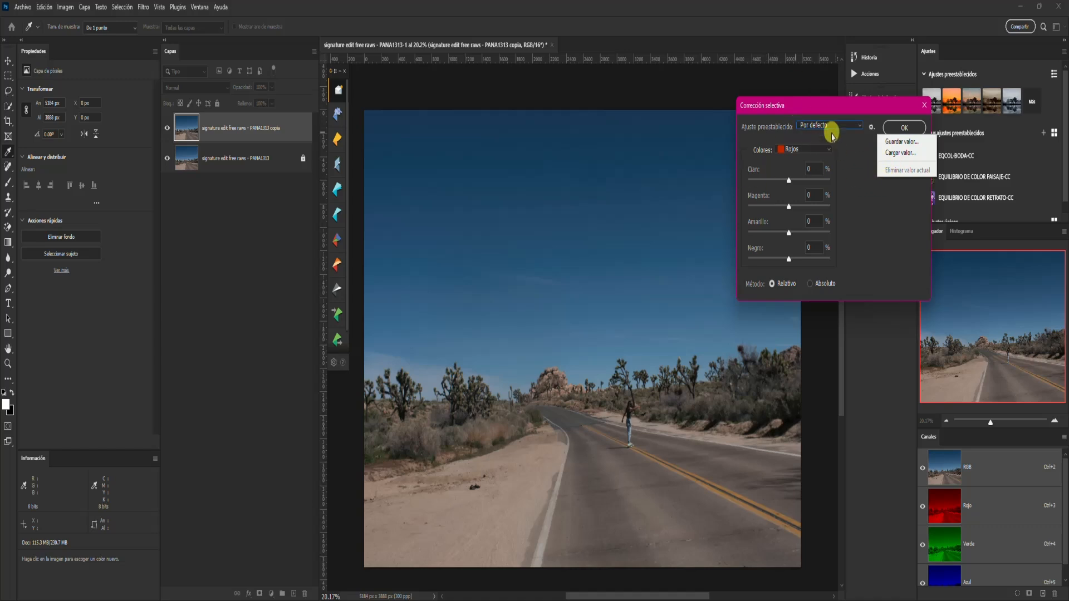
pyautogui.click(841, 104)
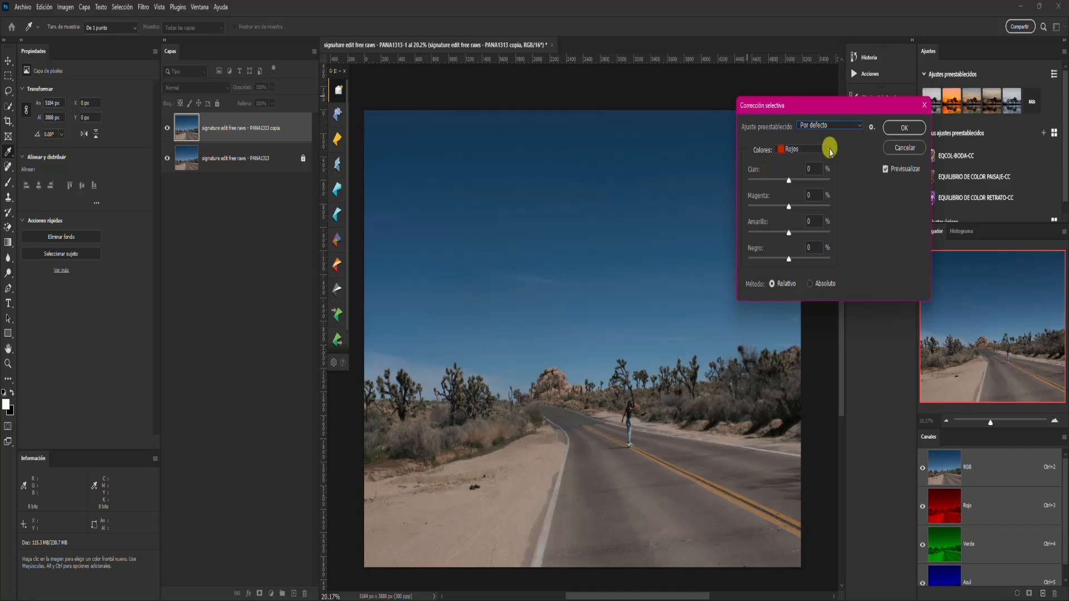
# Choose the whites as the color range, set cyan to +100%, and inspect the road's white line up close
pyautogui.click(830, 150)
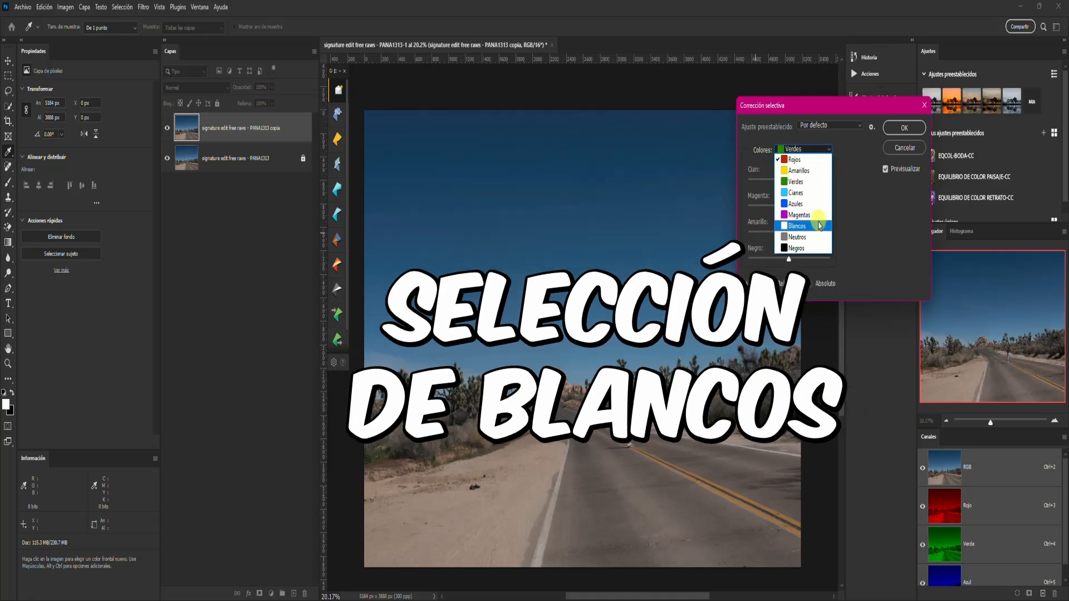
pyautogui.click(819, 227)
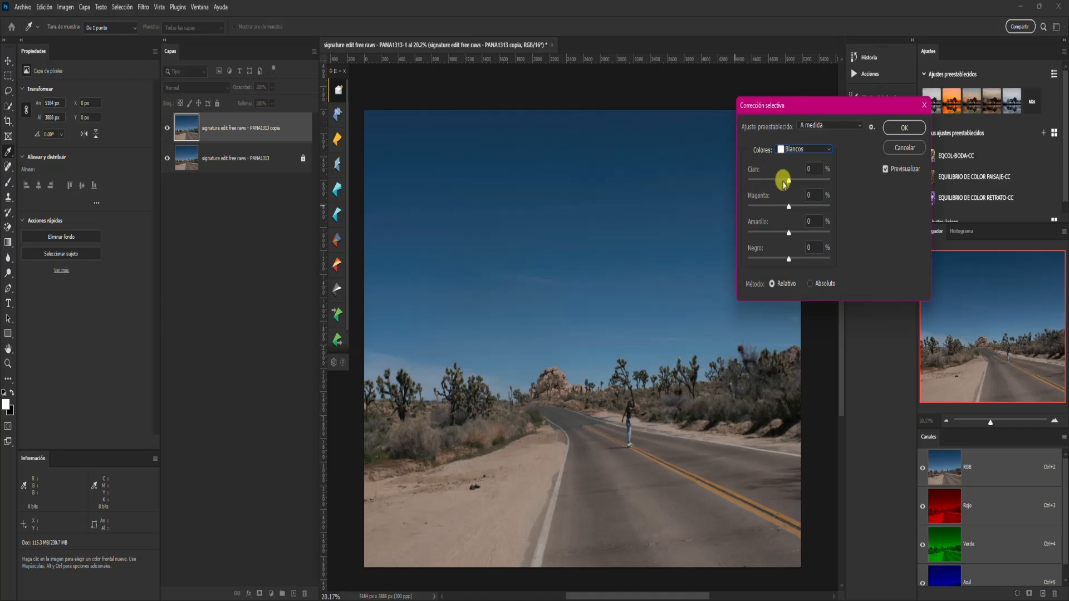
pyautogui.moveTo(788, 181); pyautogui.dragTo(781, 208)
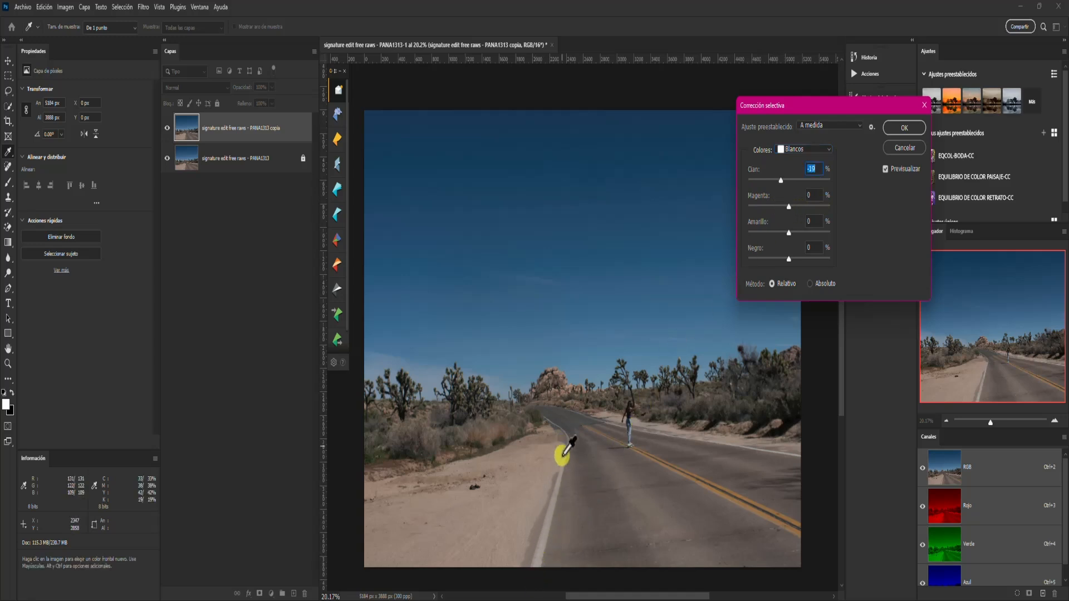
pyautogui.moveTo(779, 180); pyautogui.dragTo(830, 180)
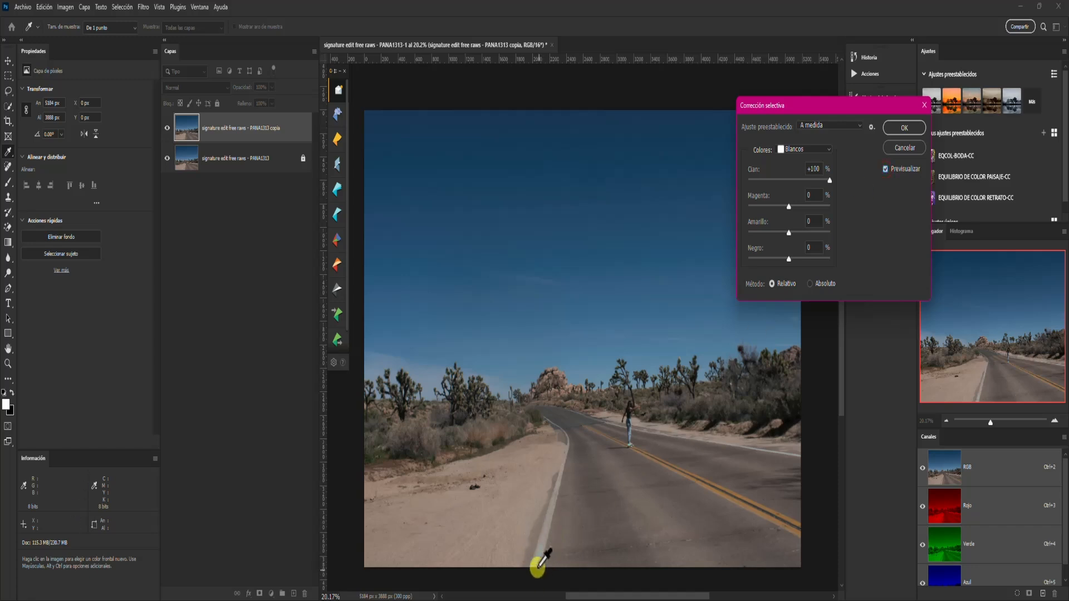
pyautogui.hotkey('ctrl', '+')
pyautogui.hotkey('ctrl', '+')
pyautogui.hotkey('ctrl', '+')
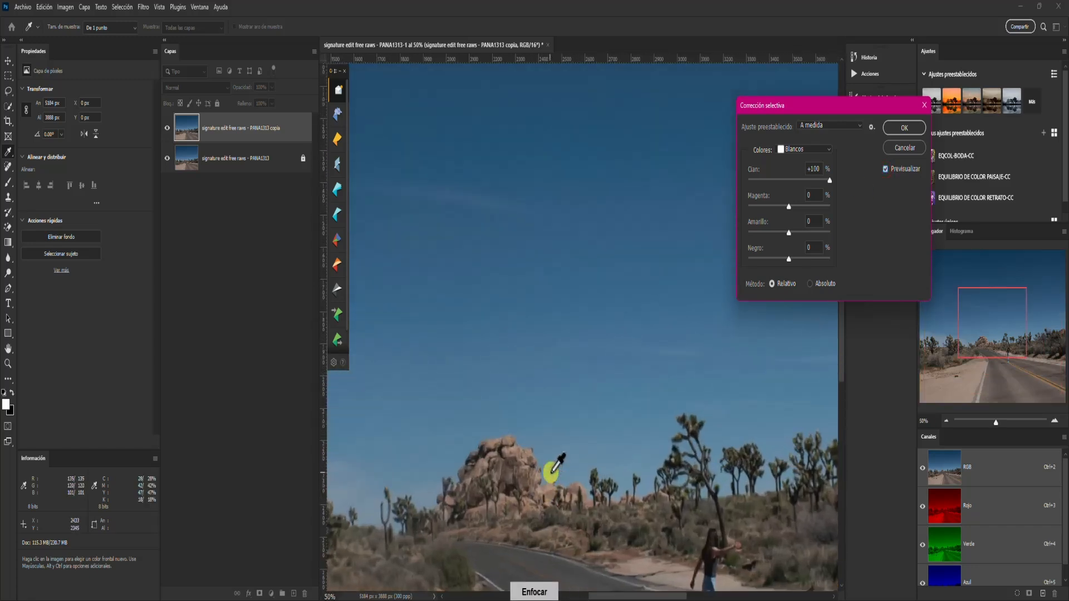
pyautogui.hotkey('ctrl', '+')
pyautogui.press('space')
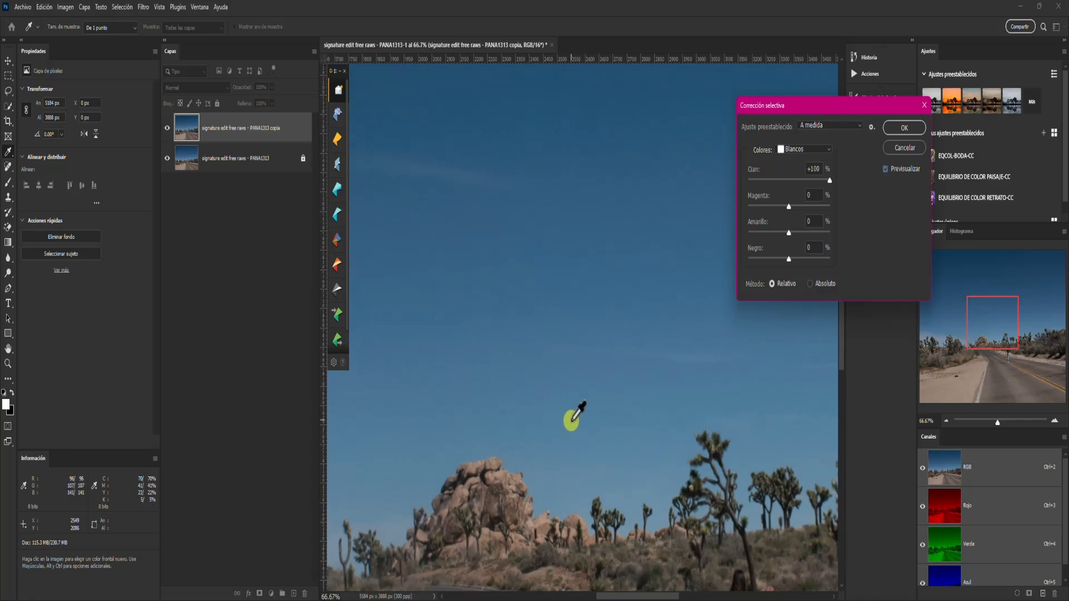
pyautogui.moveTo(840, 345); pyautogui.dragTo(842, 456)
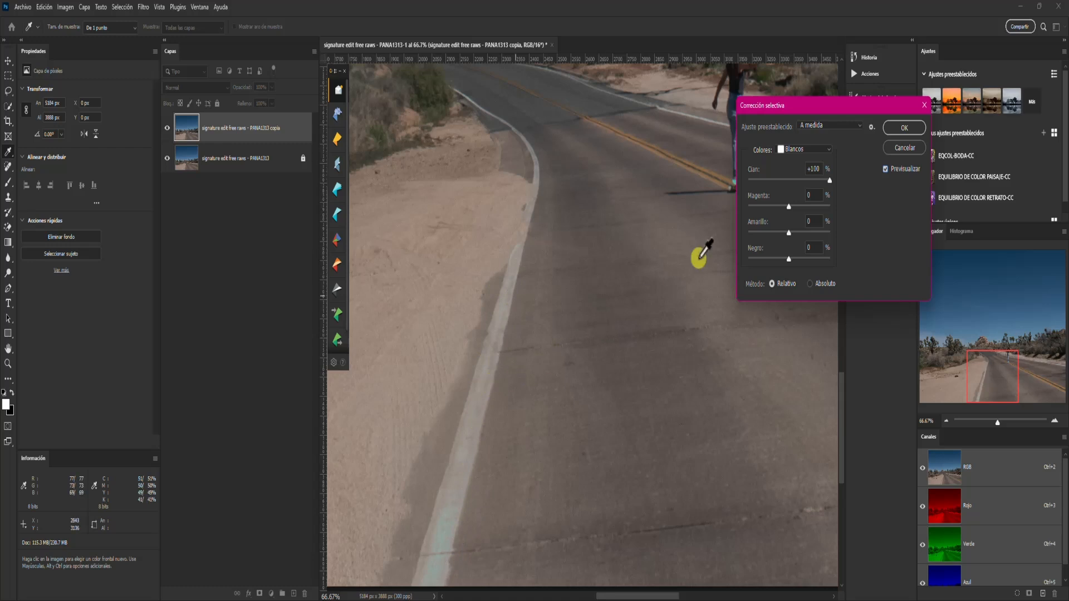
# Try magenta at -26% and yellow at +3% for the whites
pyautogui.moveTo(789, 210); pyautogui.dragTo(781, 238)
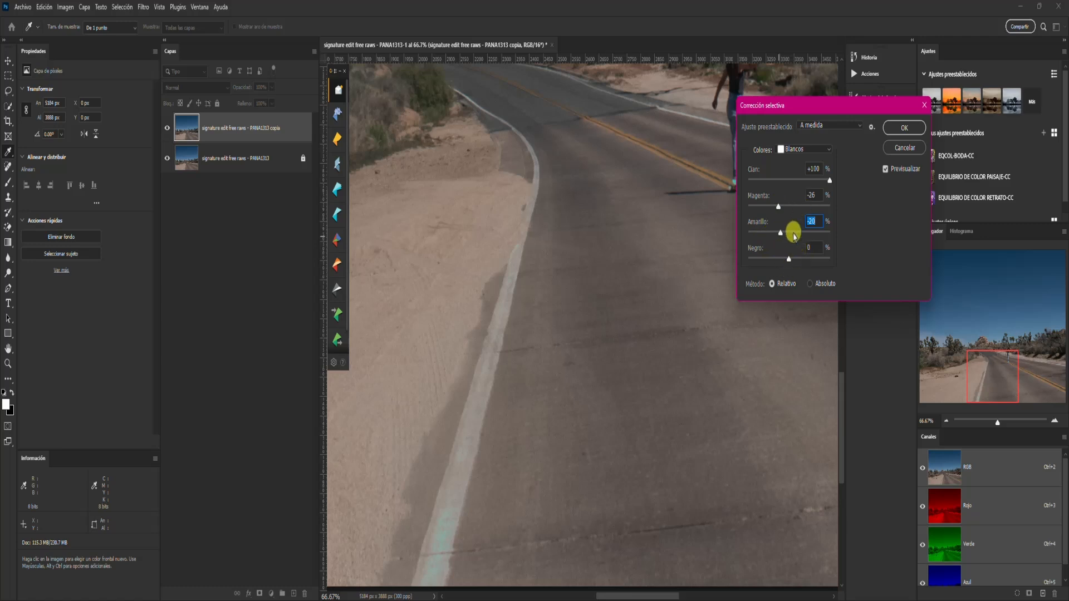
pyautogui.moveTo(781, 236); pyautogui.dragTo(787, 238)
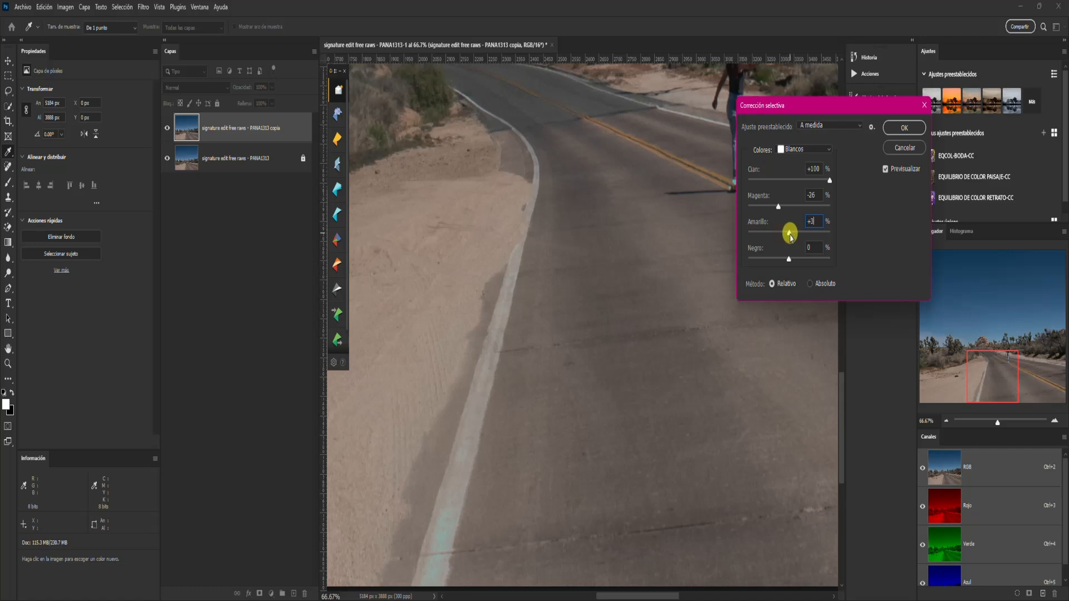
pyautogui.moveTo(790, 238); pyautogui.dragTo(786, 260)
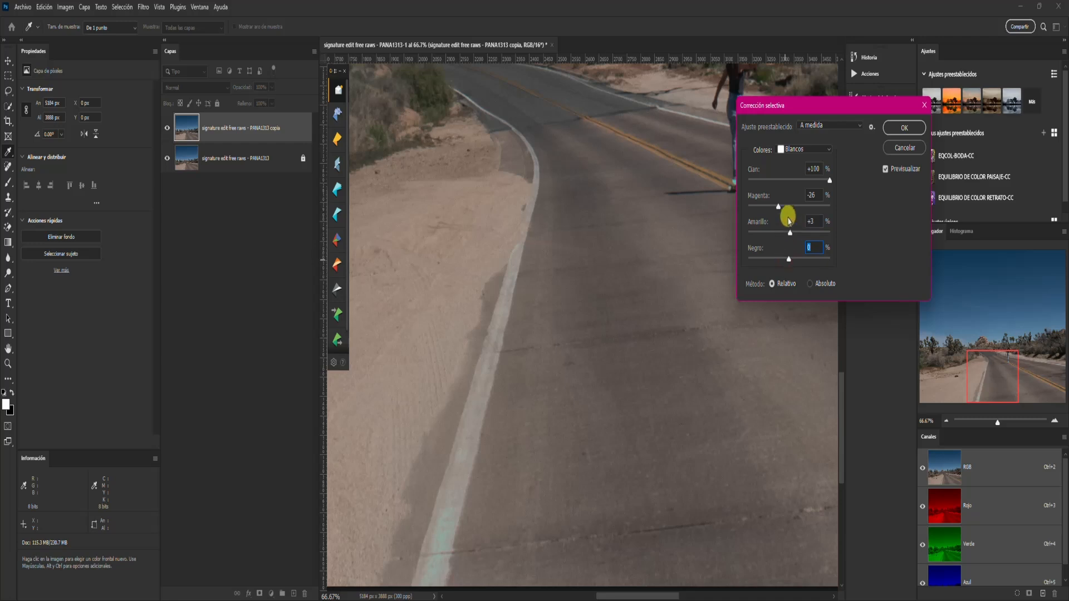
# Reset cyan, magenta and yellow of the whites to 0% and set black to -64%
pyautogui.click(828, 180)
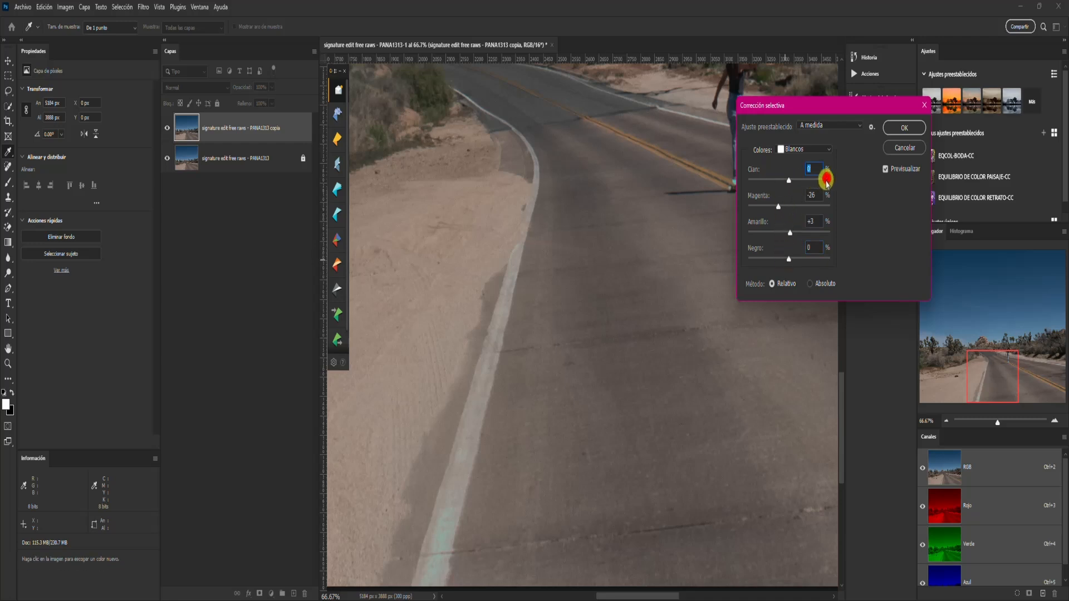
pyautogui.click(779, 208)
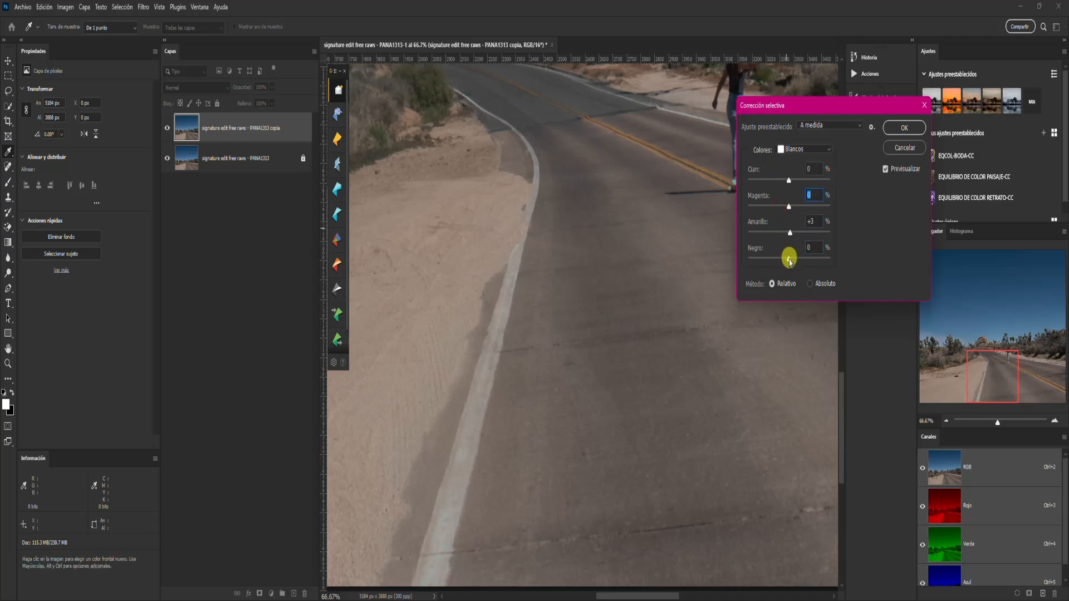
pyautogui.click(789, 233)
pyautogui.moveTo(790, 258); pyautogui.dragTo(781, 262)
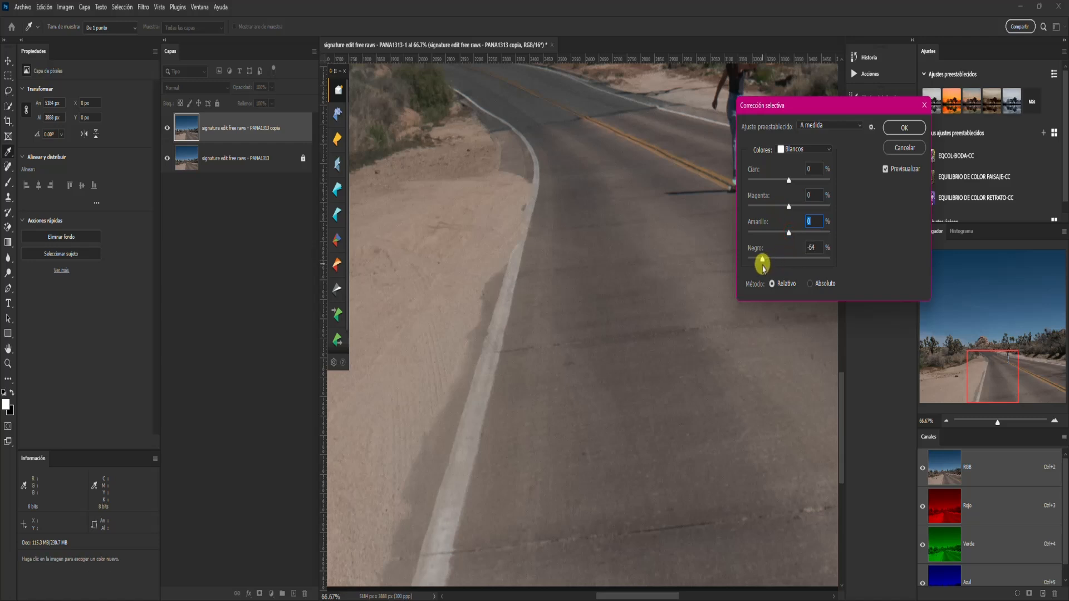
pyautogui.moveTo(763, 266); pyautogui.dragTo(759, 270)
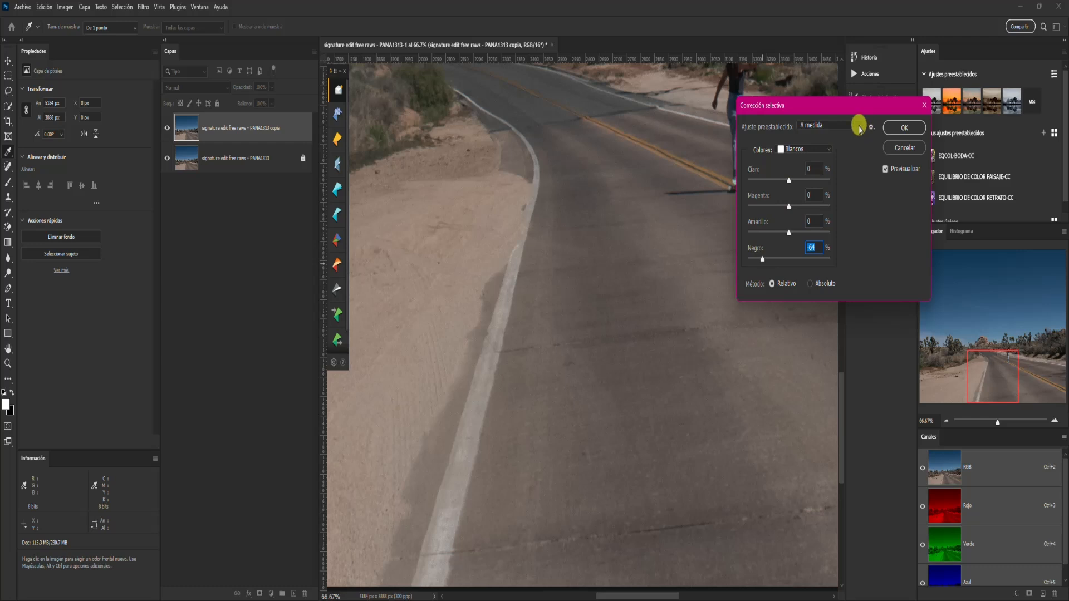
# Choose the neutrals as the color range and try cyan at -24% and +84% on the whole photo
pyautogui.click(827, 149)
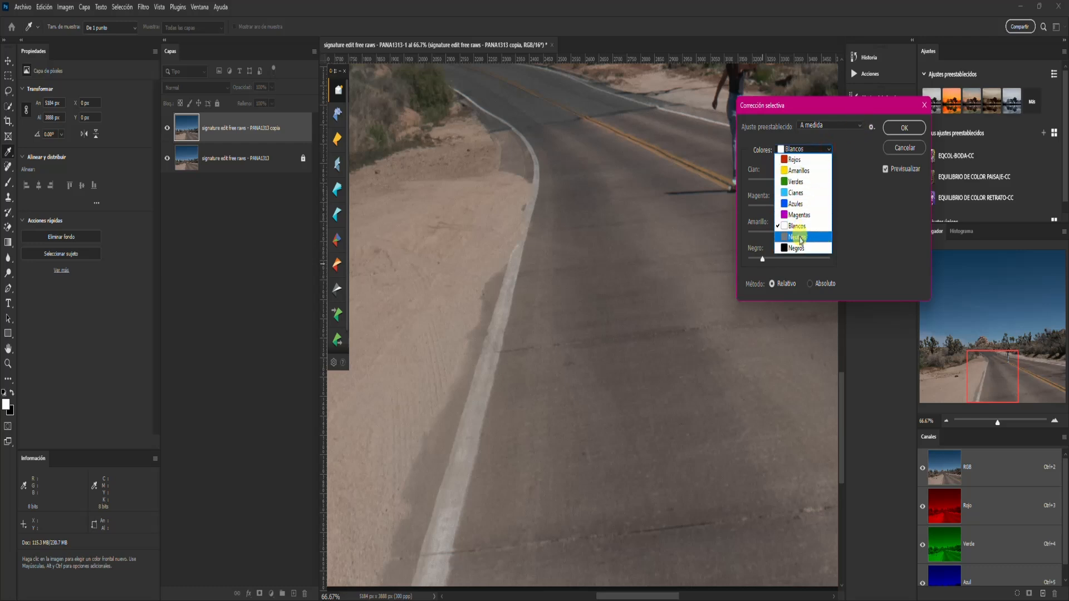
pyautogui.click(801, 238)
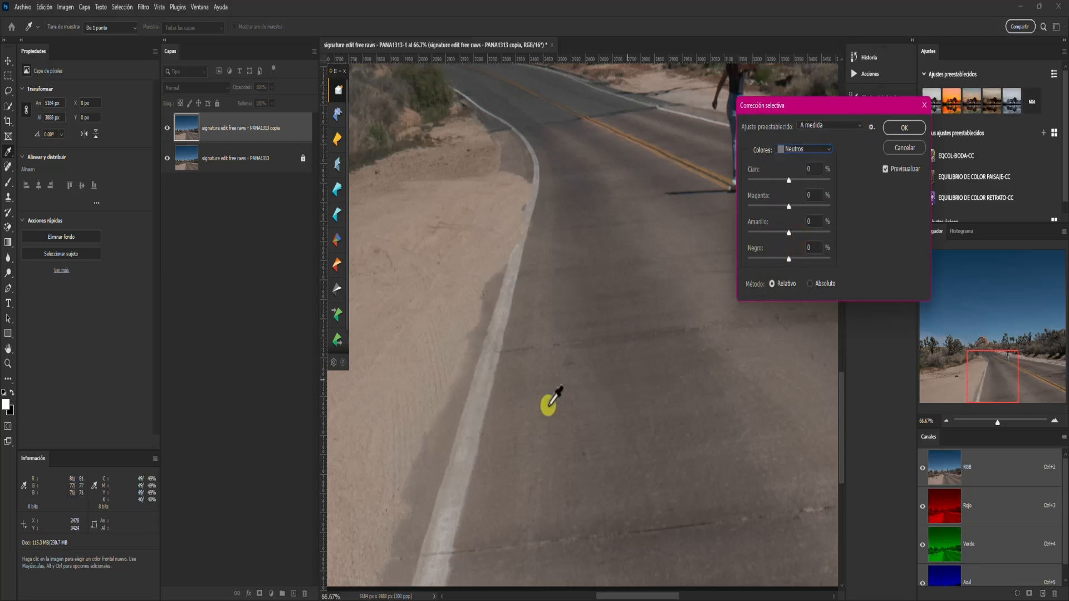
pyautogui.scroll(-3, 549, 405)
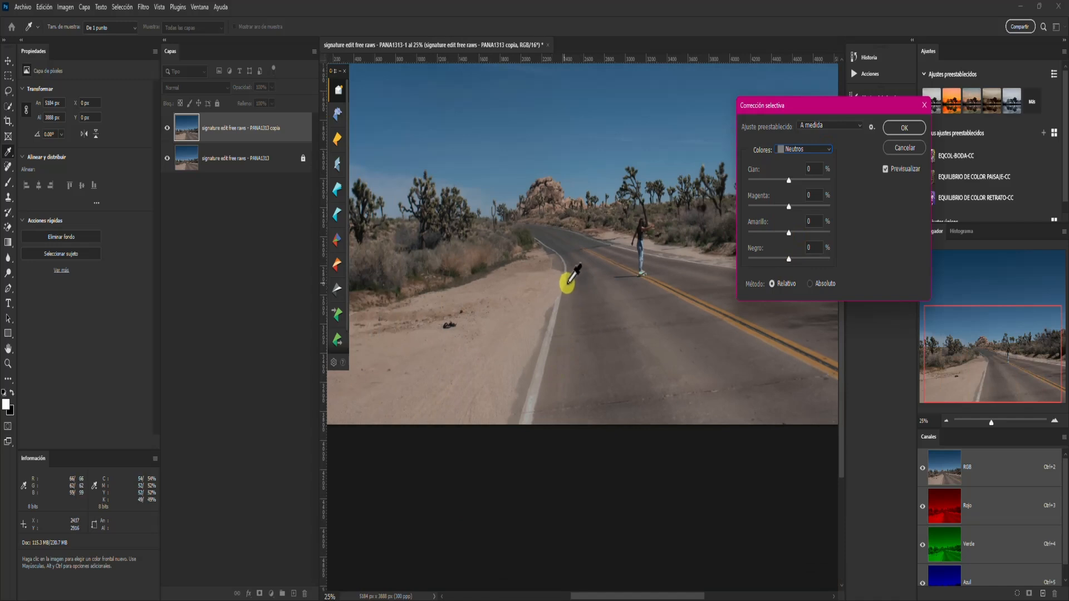
pyautogui.scroll(-1, 777, 378)
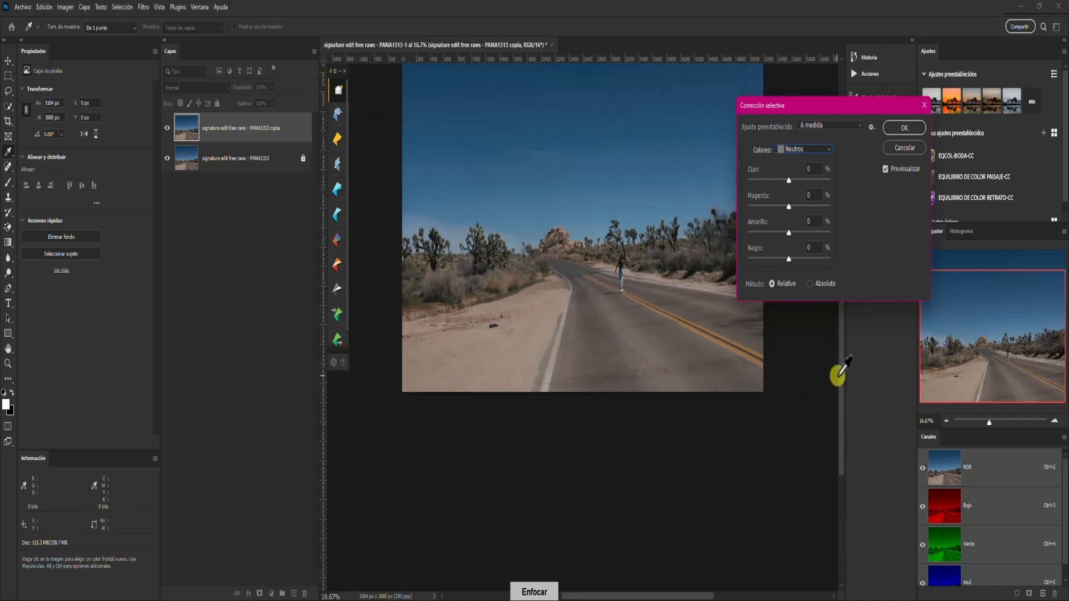
pyautogui.scroll(3, 841, 368)
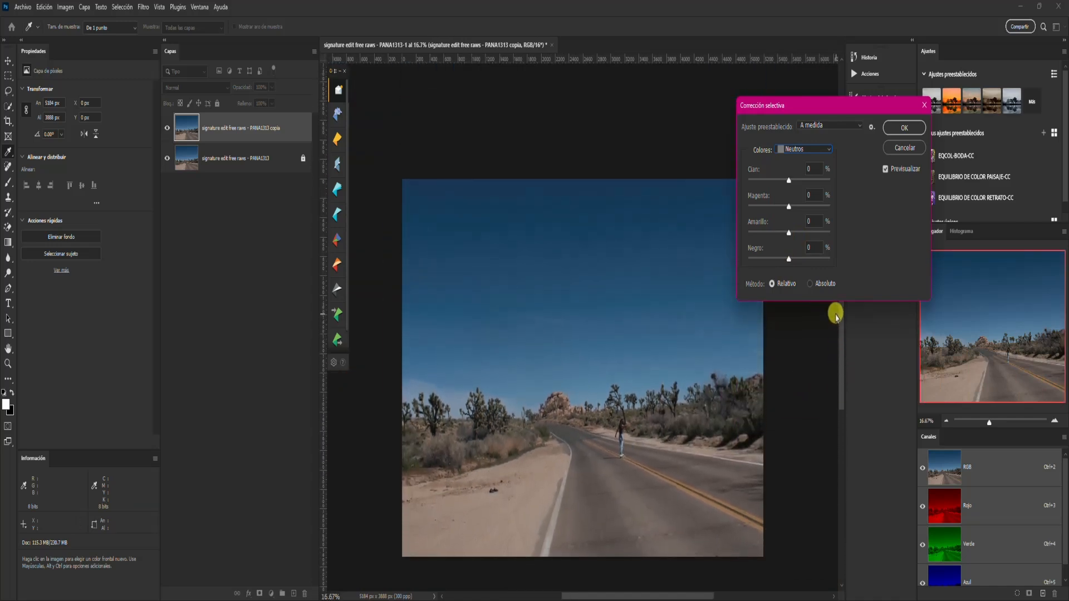
pyautogui.scroll(-1, 835, 315)
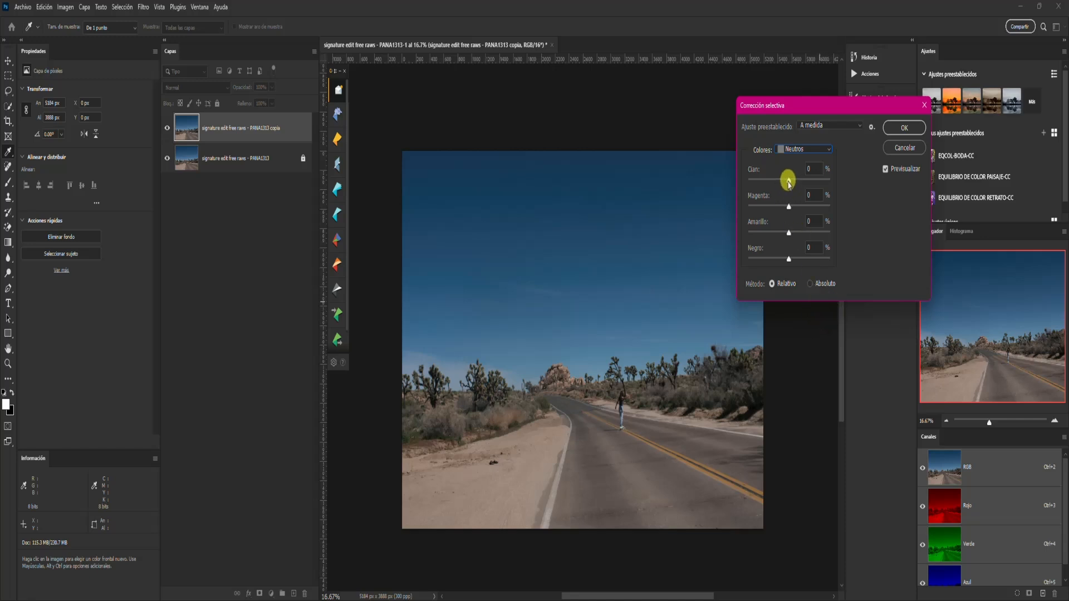
pyautogui.moveTo(788, 181)
pyautogui.mouseDown()
pyautogui.moveTo(778, 179)
pyautogui.moveTo(804, 178)
pyautogui.moveTo(787, 180)
pyautogui.moveTo(787, 193)
pyautogui.mouseUp()
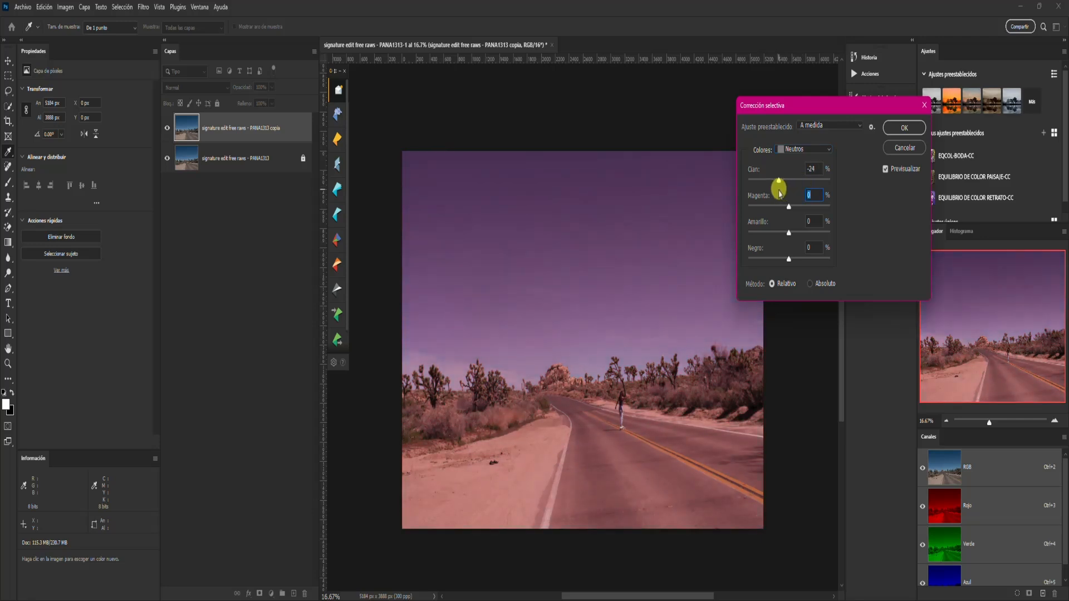
pyautogui.moveTo(773, 190); pyautogui.dragTo(799, 187)
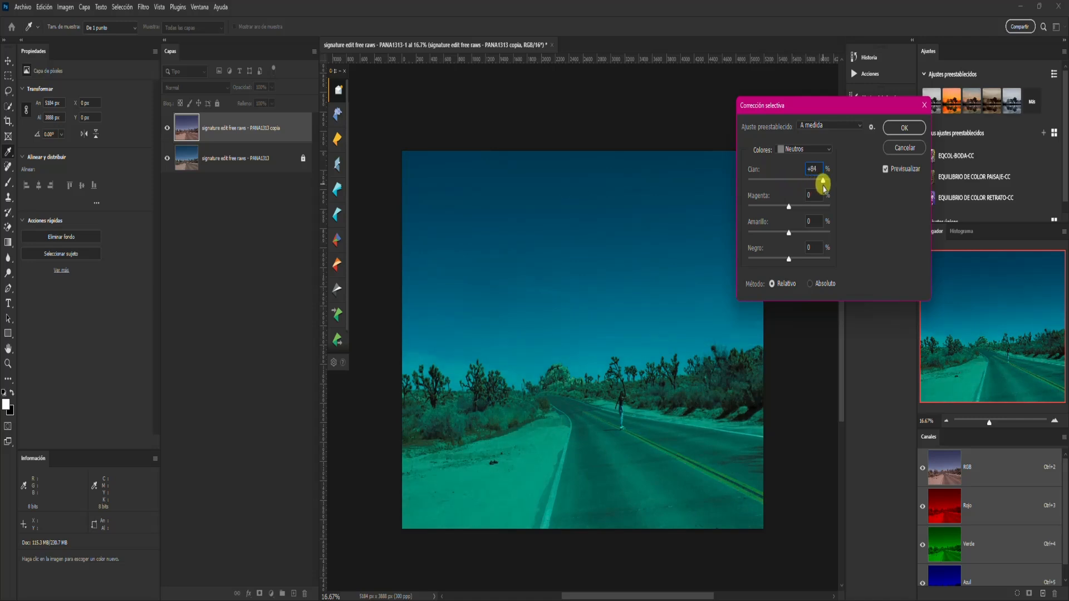
# Reset the neutrals' cyan to 0%, try magenta at -84%, and set magenta to +7%
pyautogui.moveTo(824, 185); pyautogui.dragTo(756, 214)
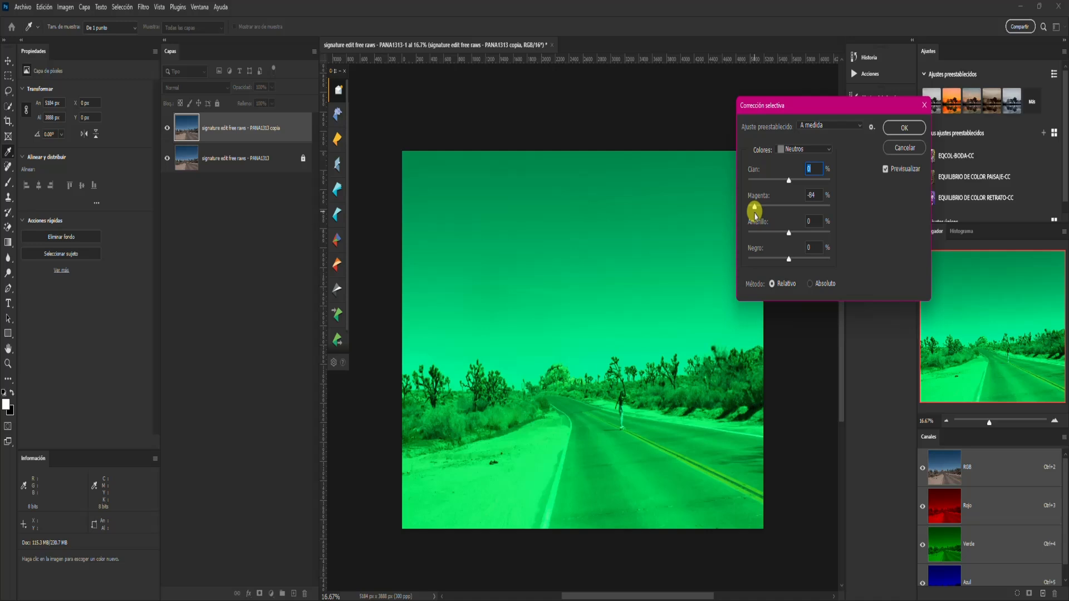
pyautogui.moveTo(749, 210); pyautogui.dragTo(786, 210)
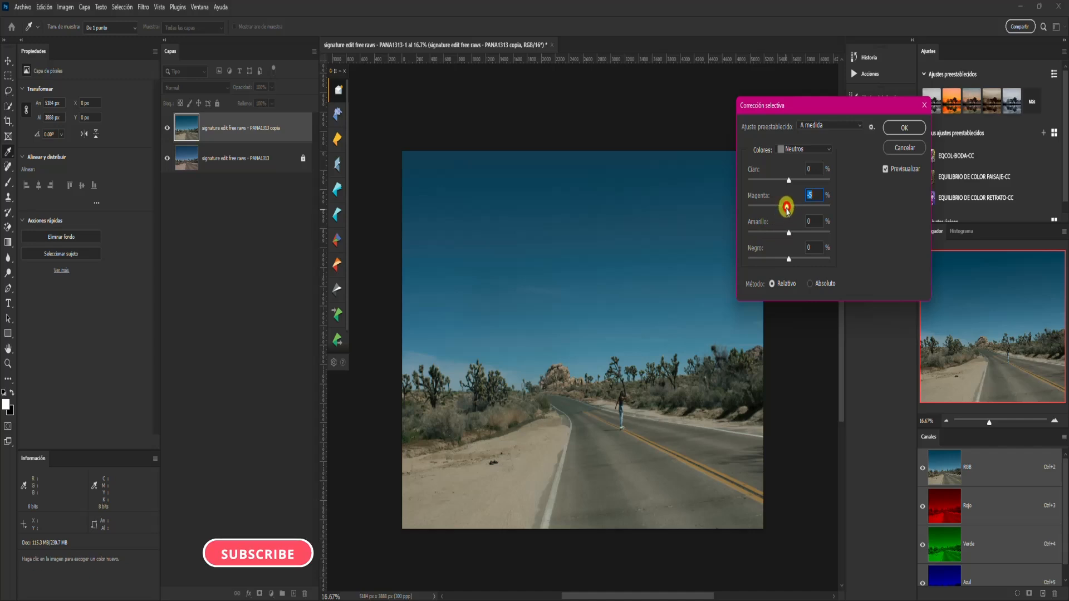
pyautogui.moveTo(785, 205); pyautogui.dragTo(791, 203)
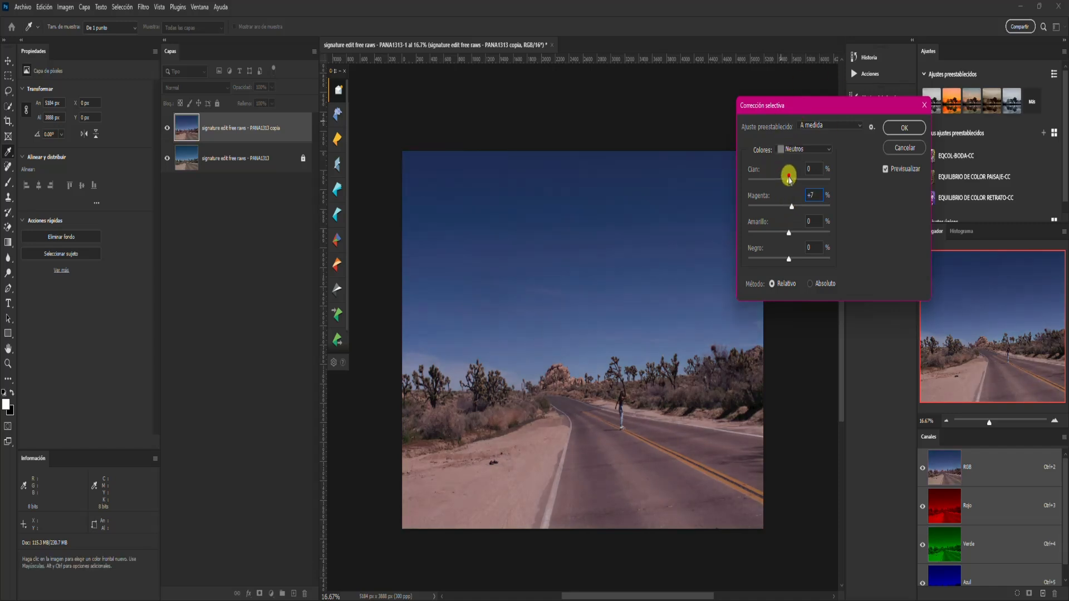
# Try cyan at -15% for the neutrals, and set cyan to +5% and yellow to +10%
pyautogui.moveTo(790, 178); pyautogui.dragTo(783, 183)
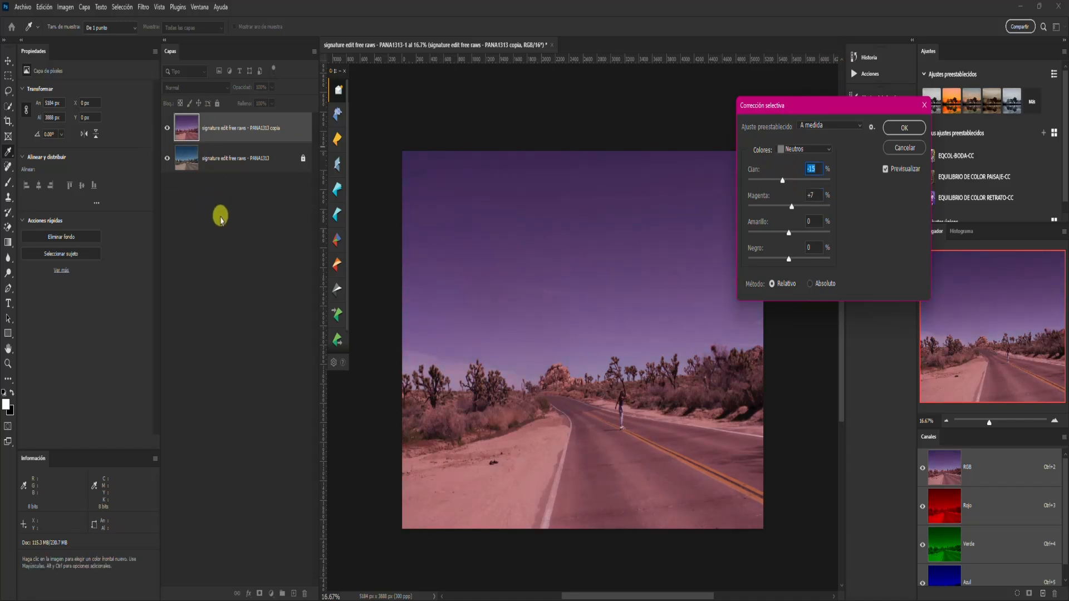
pyautogui.moveTo(783, 180); pyautogui.dragTo(784, 182)
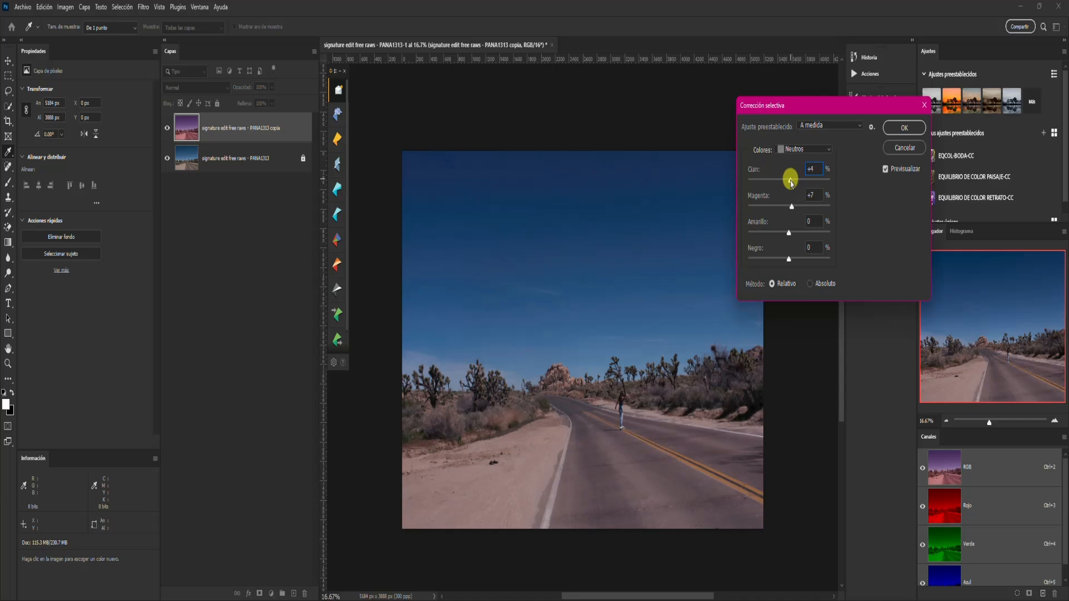
pyautogui.moveTo(788, 233)
pyautogui.mouseDown()
pyautogui.moveTo(771, 240)
pyautogui.moveTo(788, 239)
pyautogui.mouseUp()
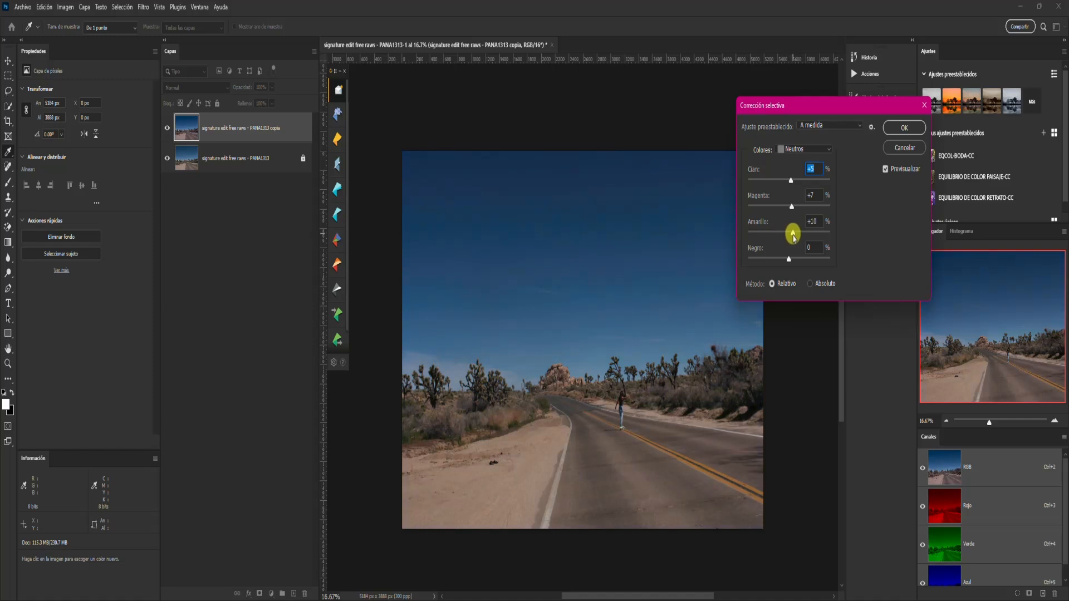
pyautogui.moveTo(793, 235); pyautogui.dragTo(793, 233)
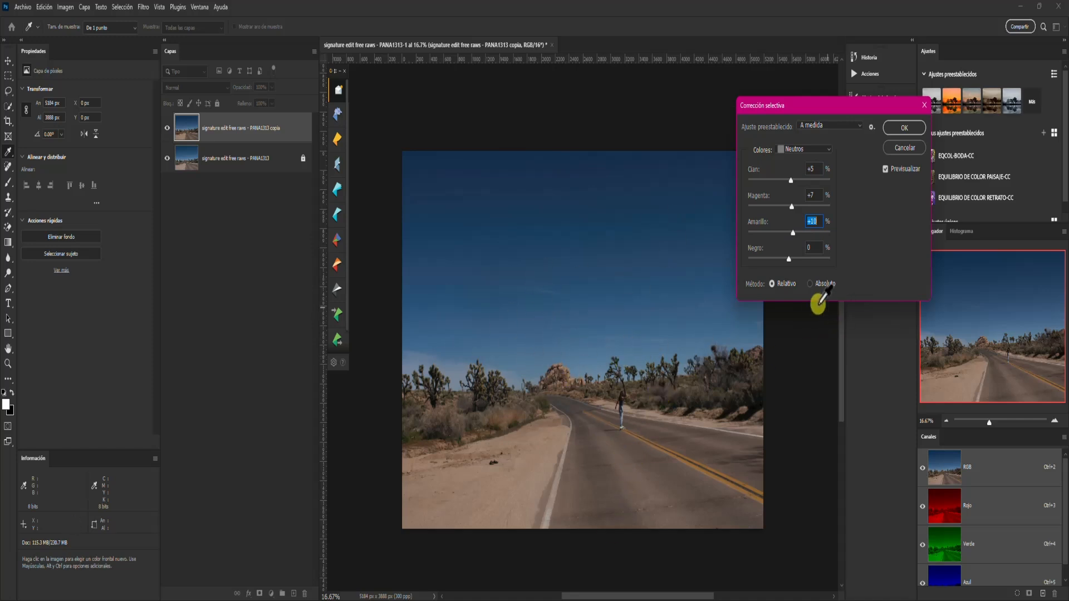
# Try black at +7% for the neutrals, compare the photo without the preview, and set black to +3%
pyautogui.moveTo(790, 259)
pyautogui.mouseDown()
pyautogui.moveTo(778, 252)
pyautogui.moveTo(768, 270)
pyautogui.moveTo(756, 261)
pyautogui.moveTo(830, 265)
pyautogui.moveTo(792, 261)
pyautogui.mouseUp()
pyautogui.click(793, 261)
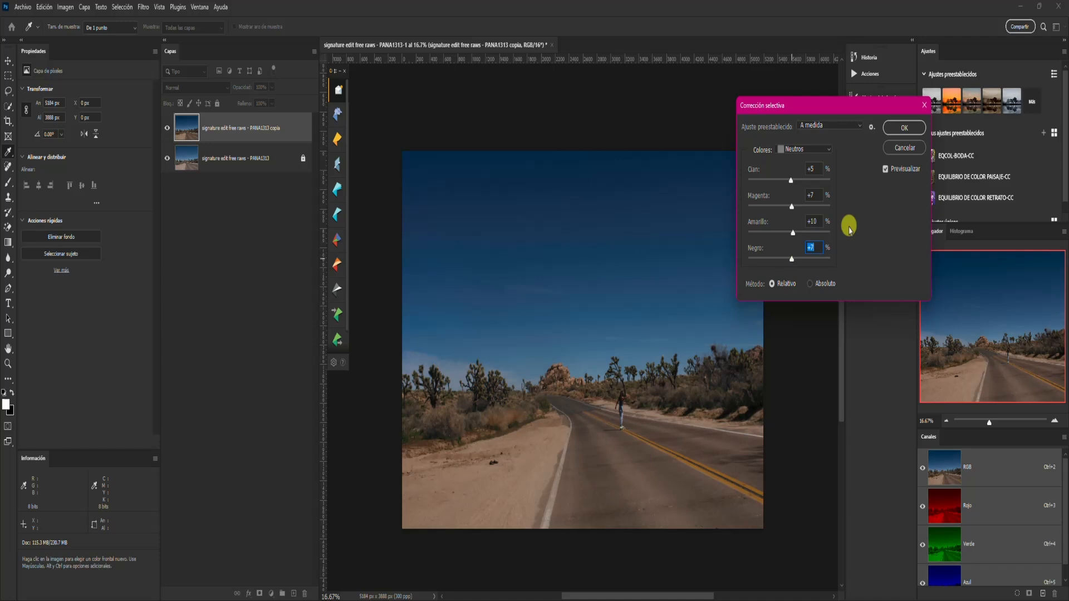
pyautogui.click(886, 171)
pyautogui.click(886, 170)
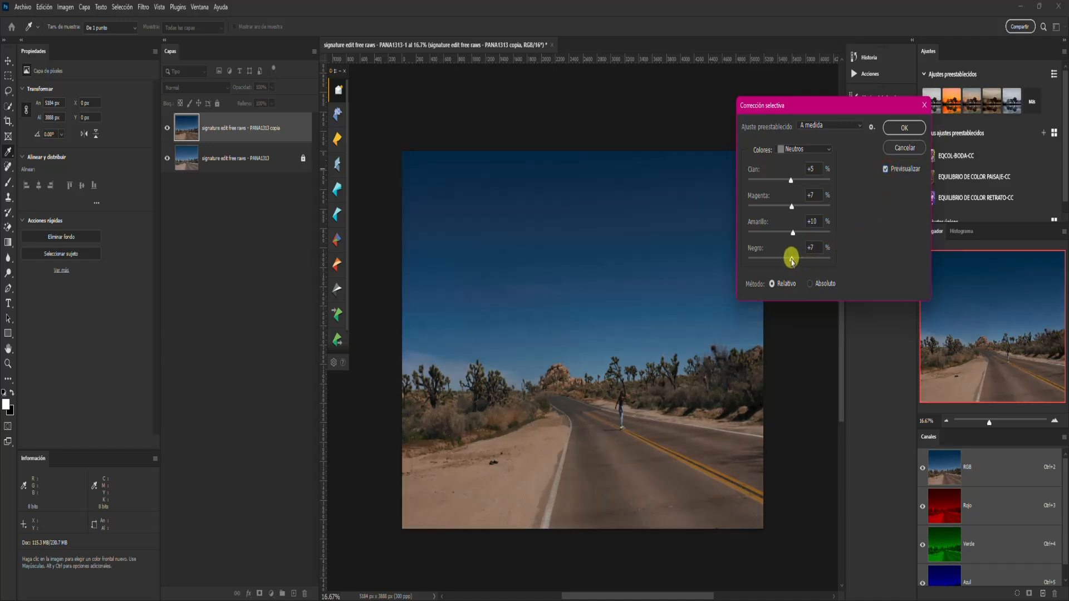
pyautogui.moveTo(792, 262); pyautogui.dragTo(786, 265)
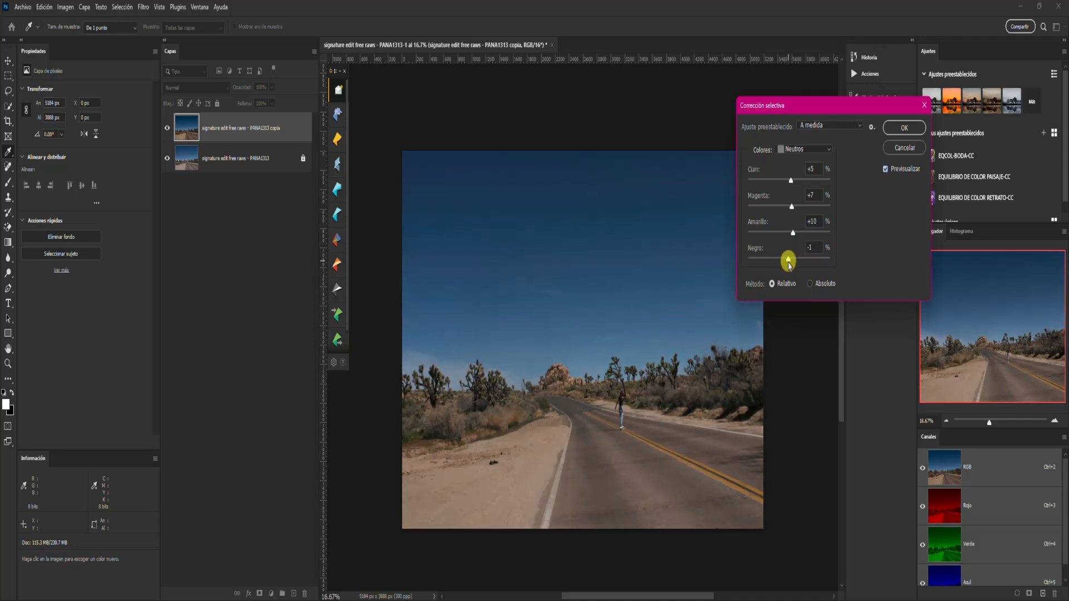
pyautogui.click(791, 262)
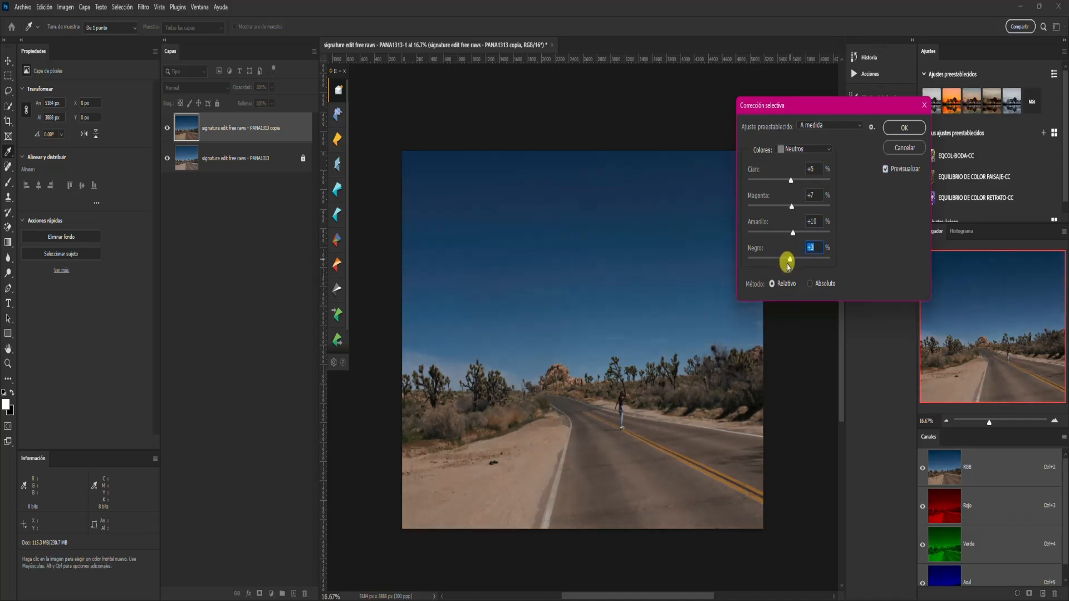
# Choose the blacks as the color range, try black at -34%, and set it to +2%
pyautogui.click(814, 149)
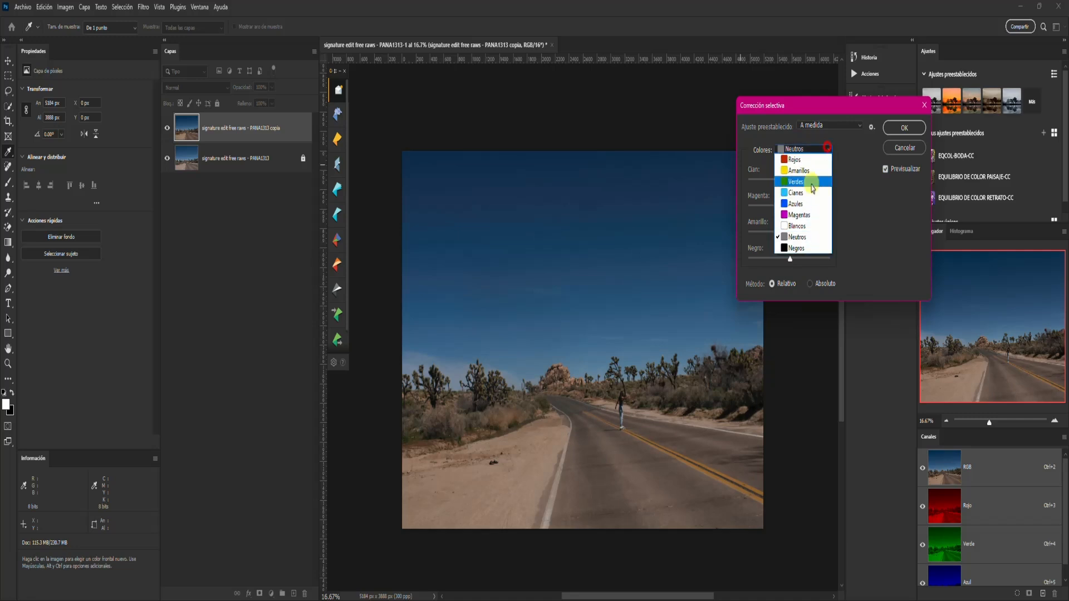
pyautogui.click(789, 249)
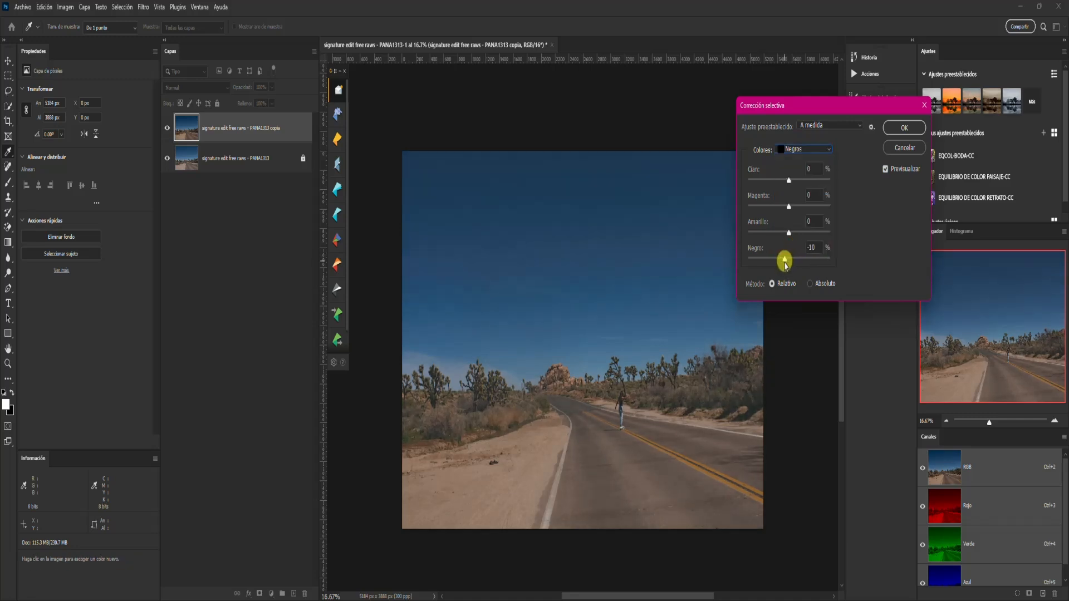
pyautogui.moveTo(783, 264); pyautogui.dragTo(781, 263)
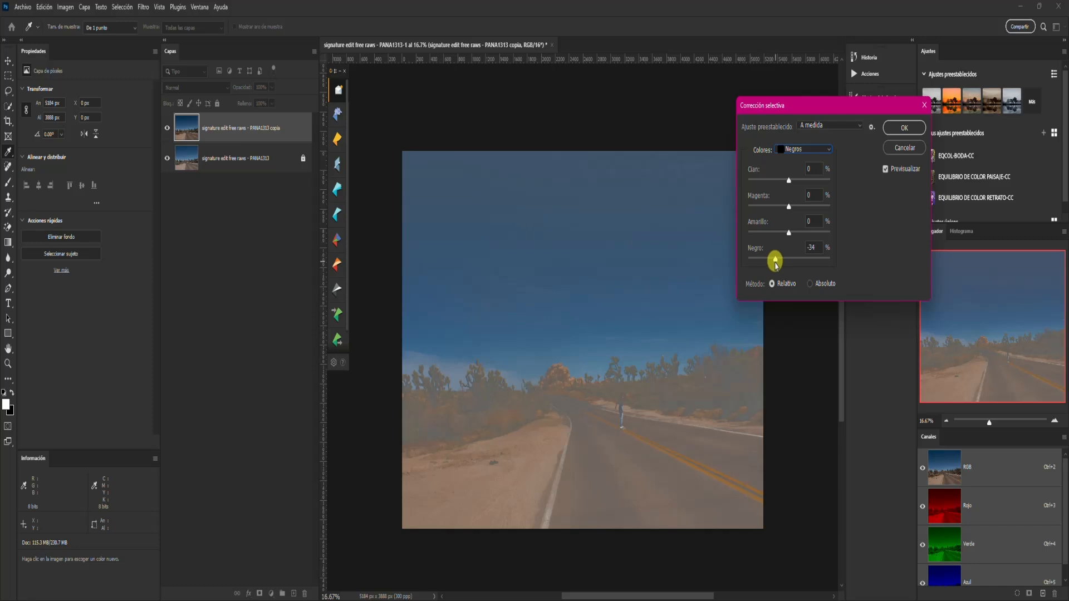
pyautogui.moveTo(776, 265); pyautogui.dragTo(790, 263)
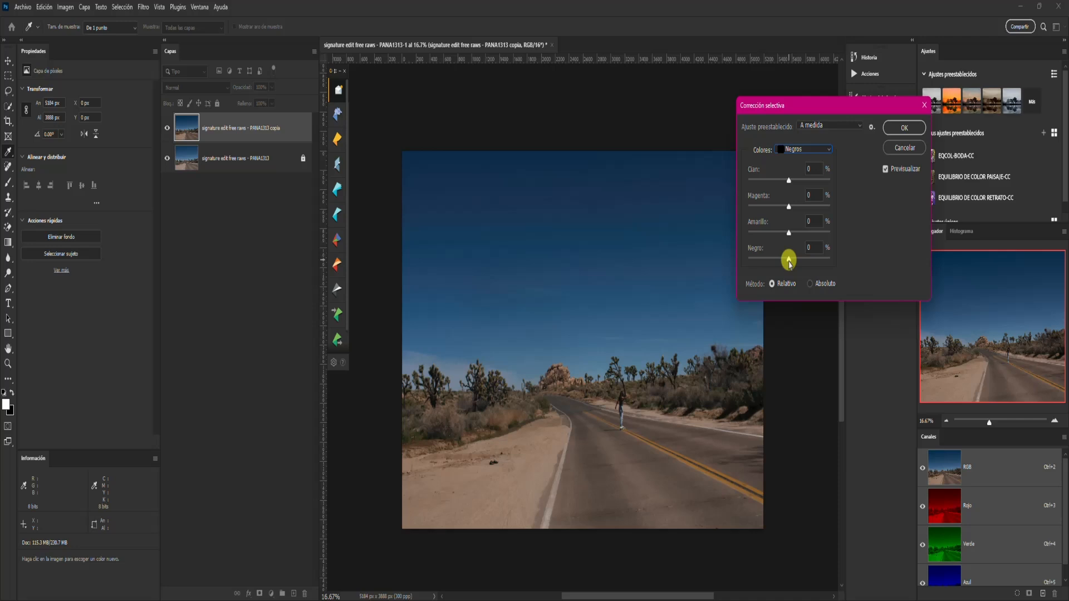
pyautogui.moveTo(791, 262); pyautogui.dragTo(789, 263)
pyautogui.moveTo(790, 263); pyautogui.dragTo(790, 263)
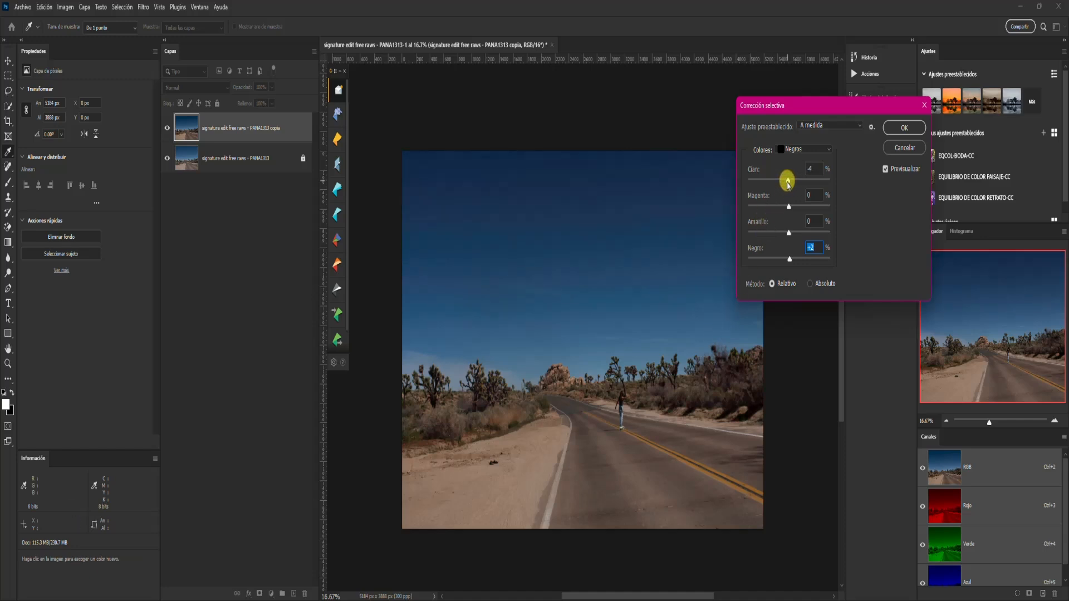
# Set cyan to -4%, magenta to +2% and yellow to -2% for the blacks
pyautogui.moveTo(788, 184)
pyautogui.mouseDown()
pyautogui.moveTo(771, 185)
pyautogui.moveTo(787, 184)
pyautogui.mouseUp()
pyautogui.click(790, 210)
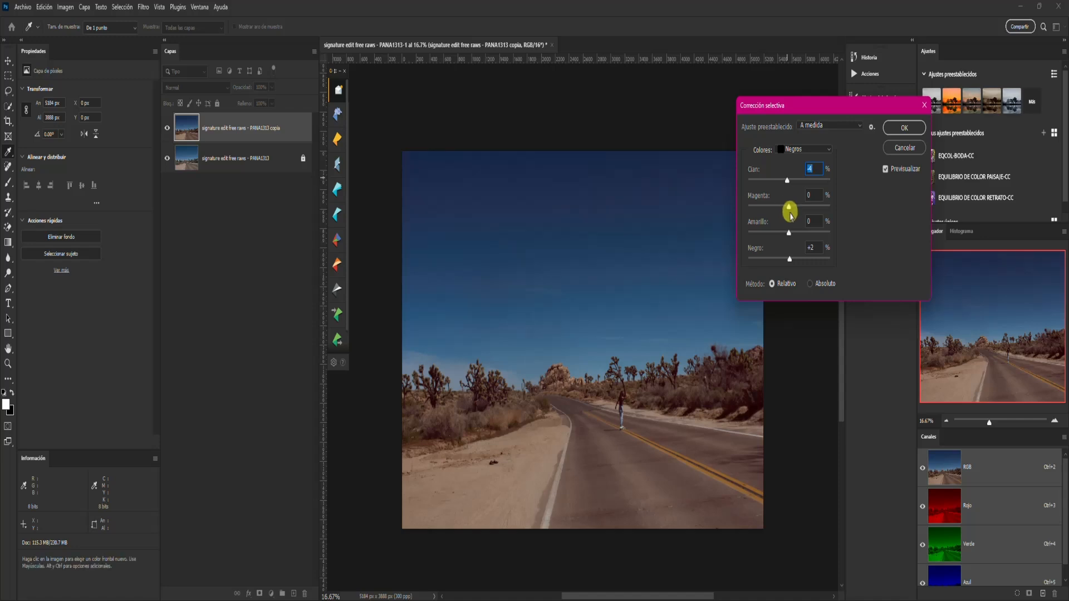
pyautogui.moveTo(789, 207); pyautogui.dragTo(791, 212)
pyautogui.moveTo(789, 233)
pyautogui.mouseDown()
pyautogui.moveTo(777, 238)
pyautogui.moveTo(798, 238)
pyautogui.moveTo(788, 238)
pyautogui.mouseUp()
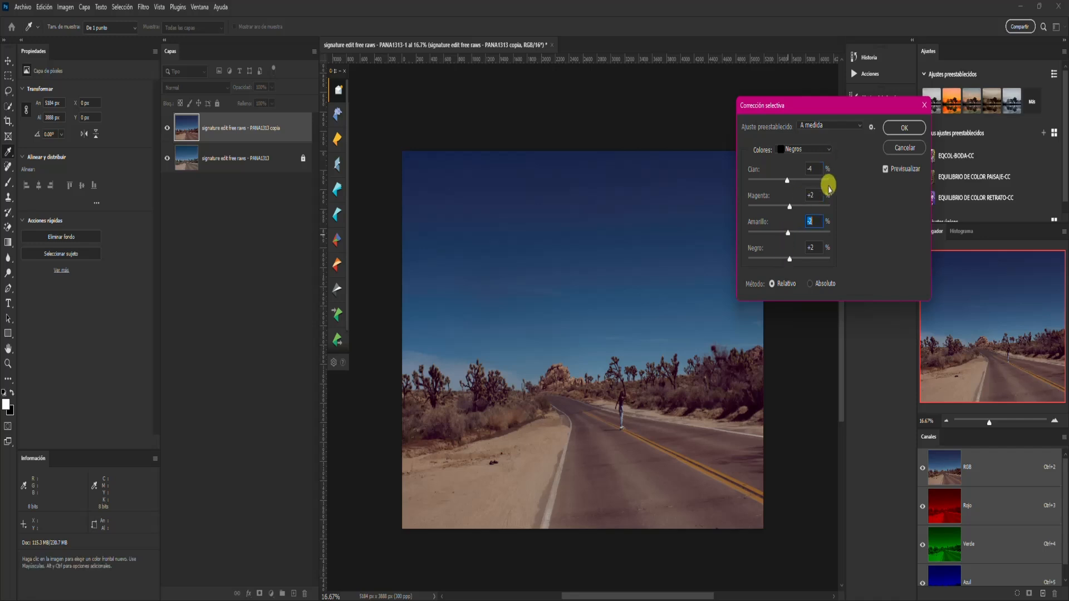
# Compare the photo with and without the selective color preview, keeping the blacks as the color range
pyautogui.click(885, 170)
pyautogui.click(886, 170)
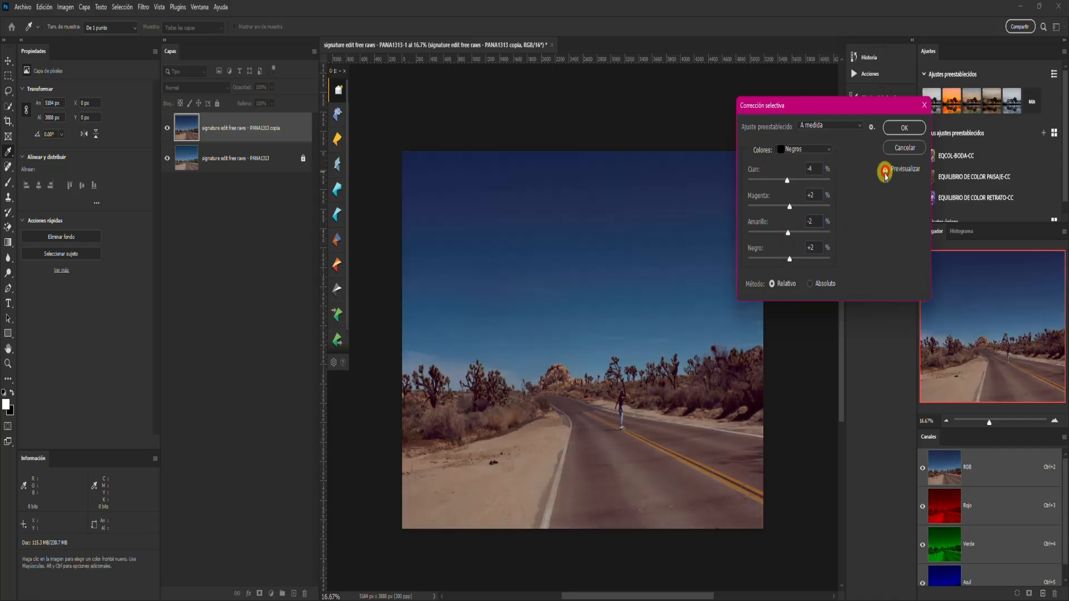
pyautogui.click(886, 171)
pyautogui.click(885, 170)
pyautogui.click(886, 170)
pyautogui.click(885, 170)
pyautogui.click(886, 171)
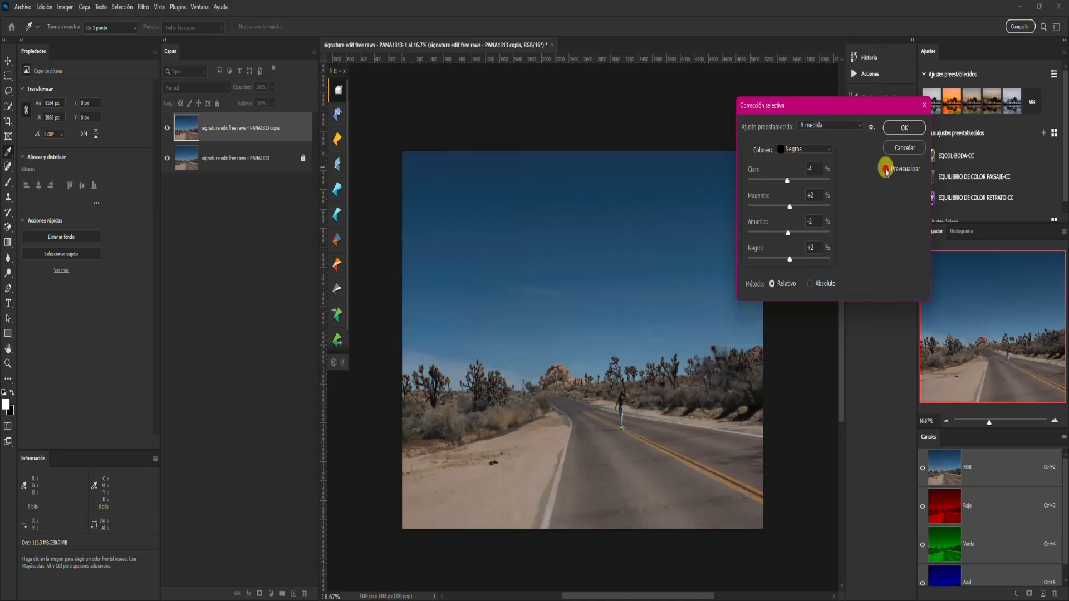
pyautogui.click(832, 151)
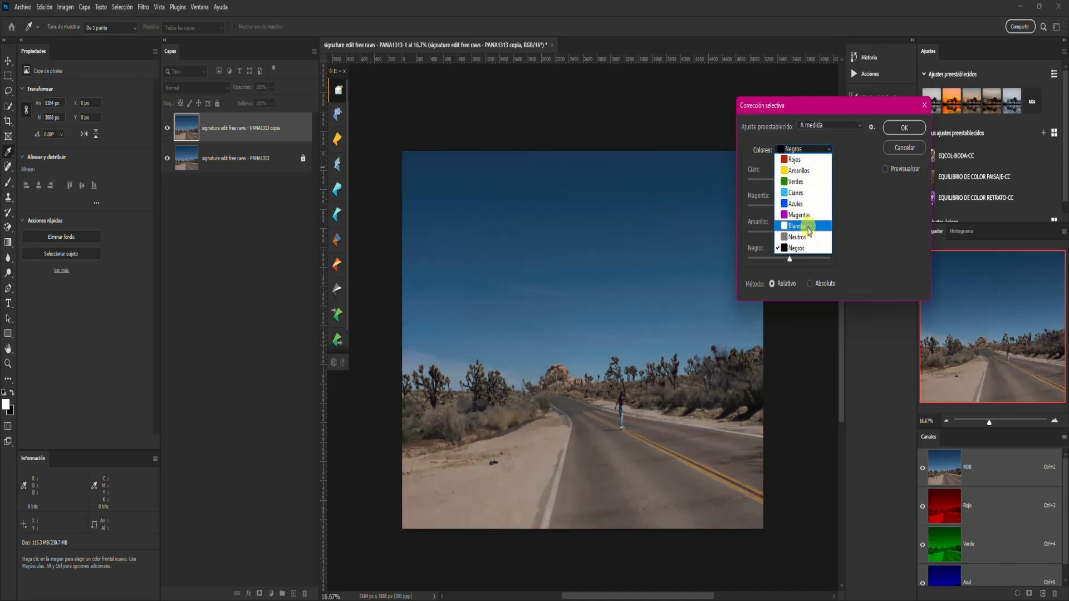
pyautogui.click(802, 248)
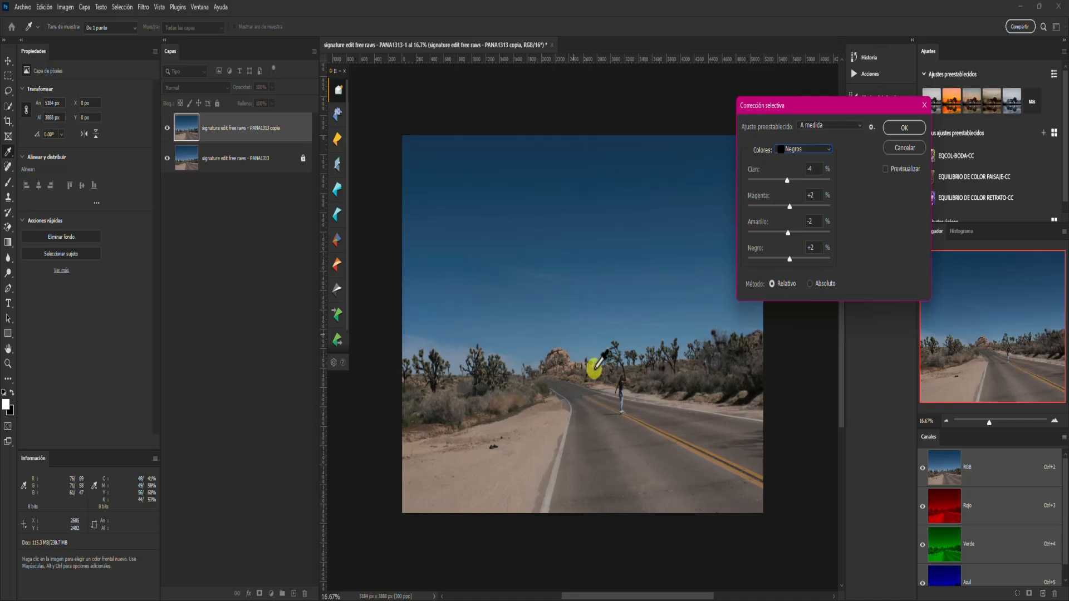
# Choose the reds as the color range and set cyan to +10% and magenta to +12% with the preview on
pyautogui.click(829, 150)
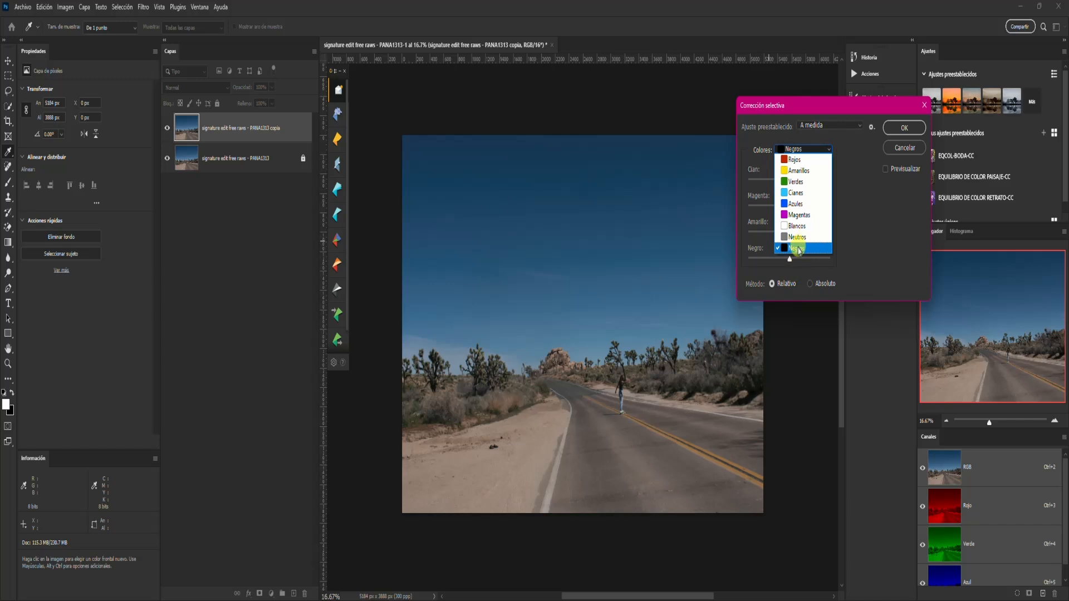
pyautogui.click(794, 160)
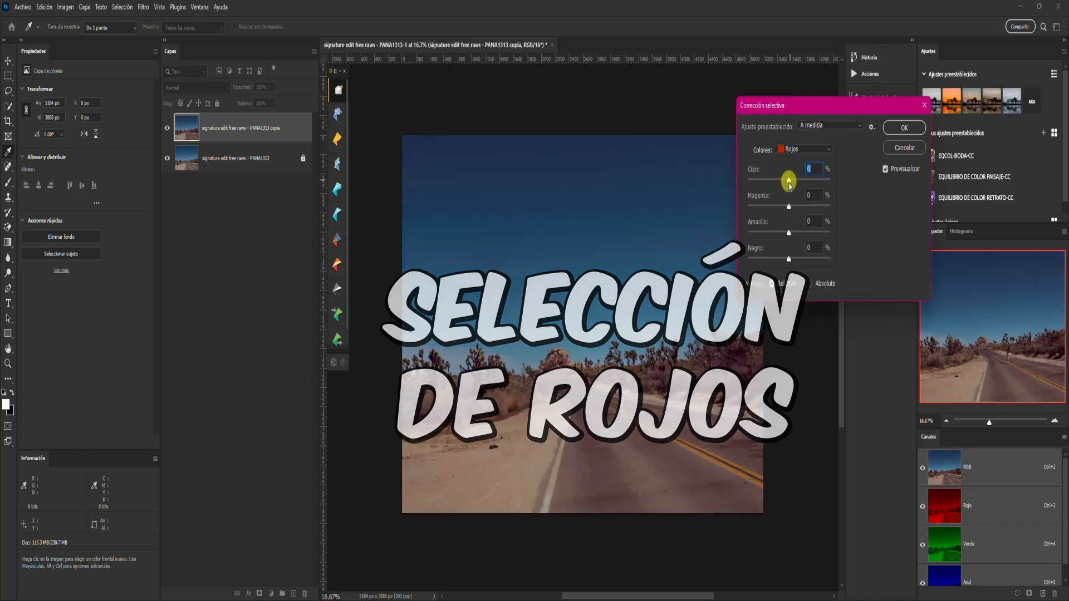
pyautogui.moveTo(789, 179)
pyautogui.mouseDown()
pyautogui.moveTo(771, 183)
pyautogui.moveTo(797, 183)
pyautogui.moveTo(779, 185)
pyautogui.moveTo(787, 189)
pyautogui.mouseUp()
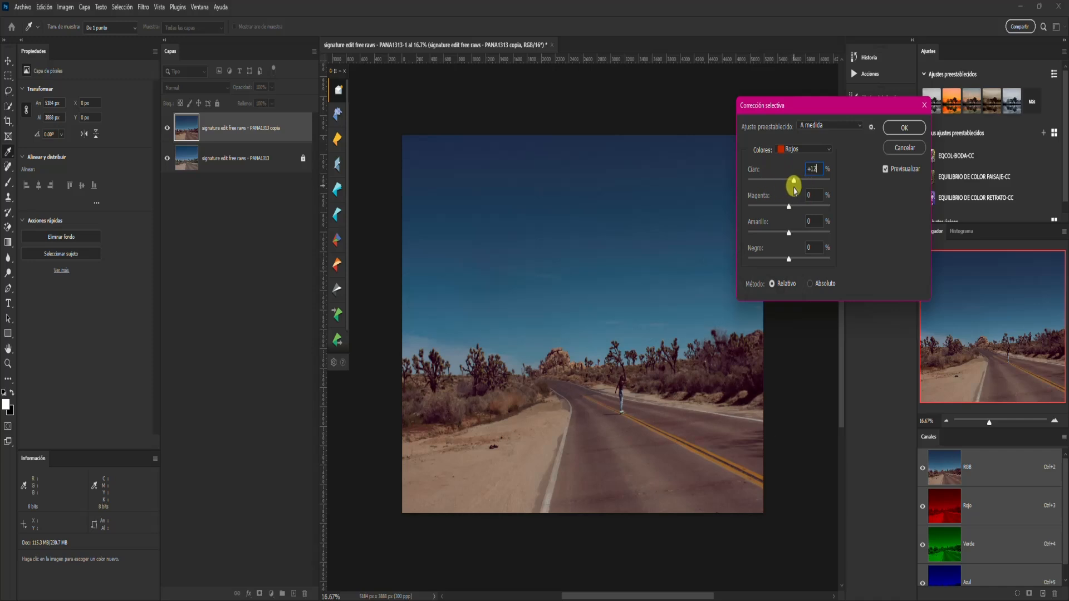
pyautogui.click(790, 207)
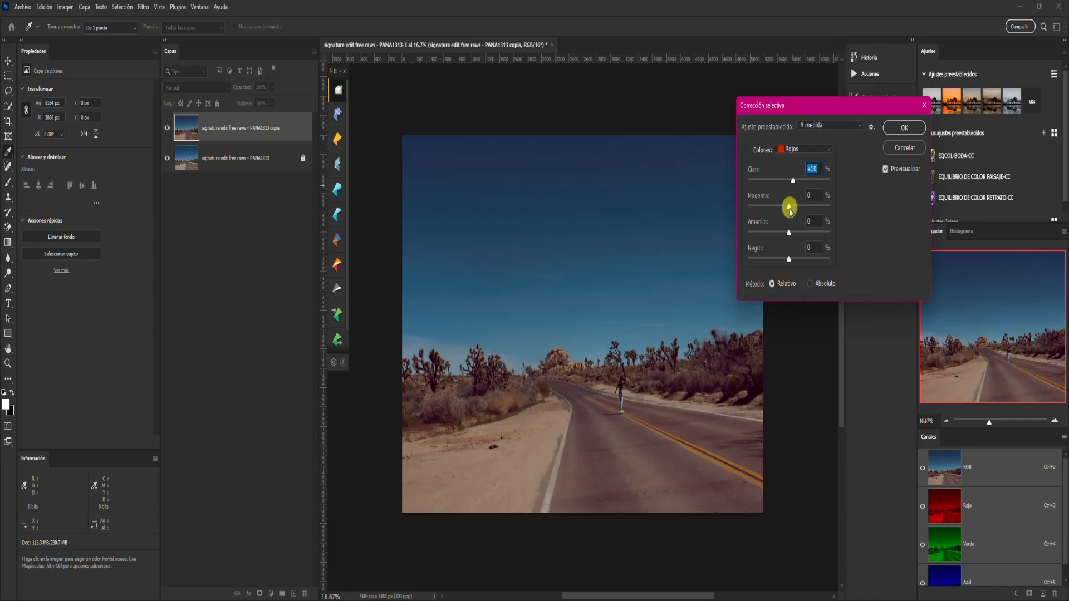
pyautogui.click(788, 207)
pyautogui.moveTo(786, 213)
pyautogui.mouseDown()
pyautogui.moveTo(800, 210)
pyautogui.moveTo(755, 211)
pyautogui.moveTo(821, 209)
pyautogui.moveTo(781, 210)
pyautogui.moveTo(791, 209)
pyautogui.mouseUp()
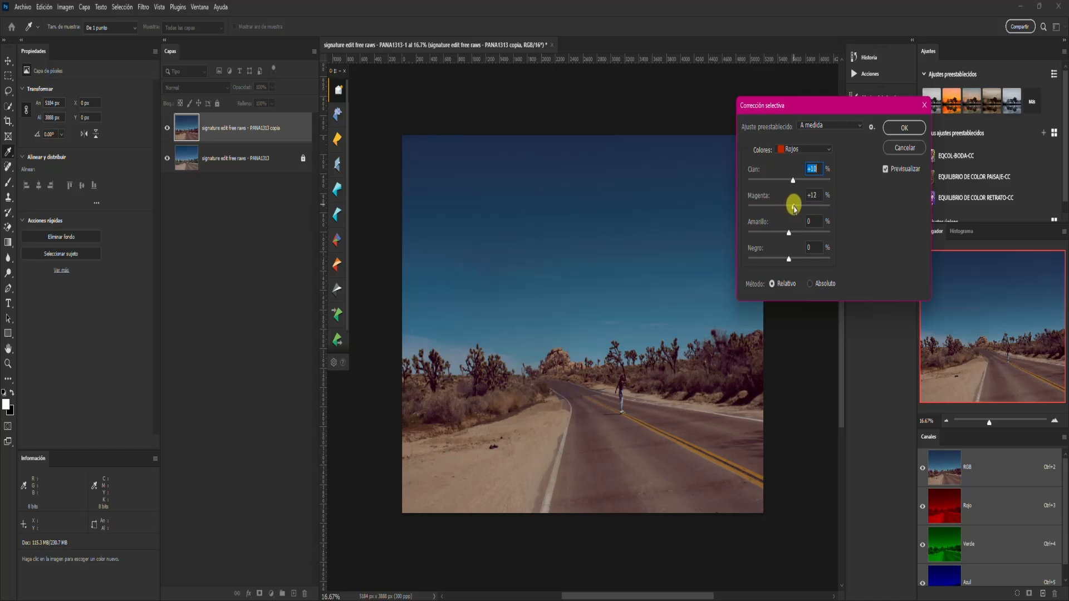
pyautogui.click(794, 206)
# Set yellow to +10% and black to +5% for the reds, and compare the photo with and without the preview
pyautogui.moveTo(790, 236); pyautogui.dragTo(791, 266)
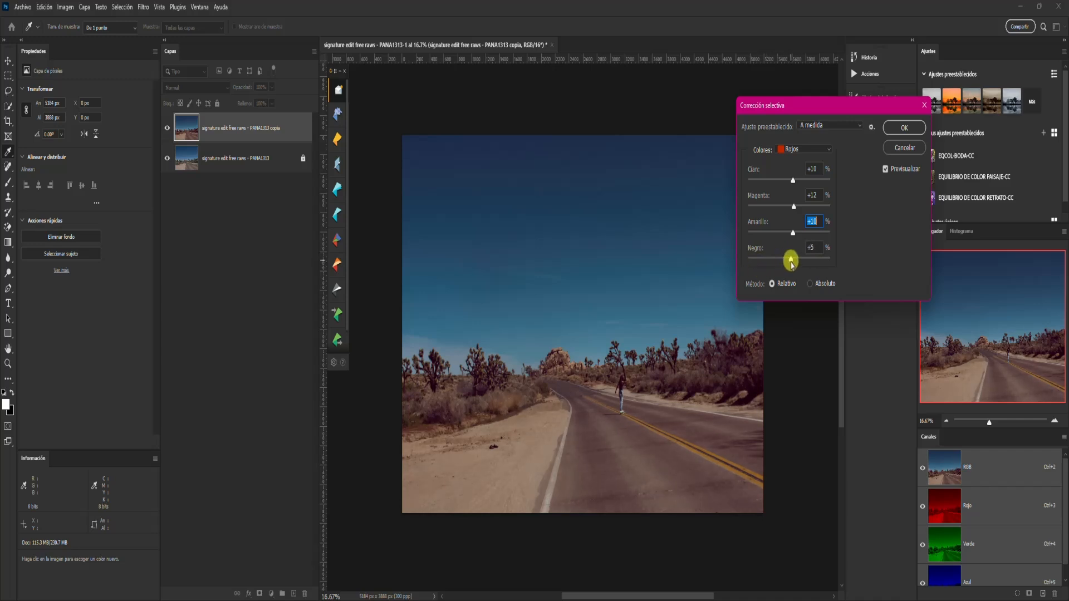
pyautogui.moveTo(791, 262); pyautogui.dragTo(789, 254)
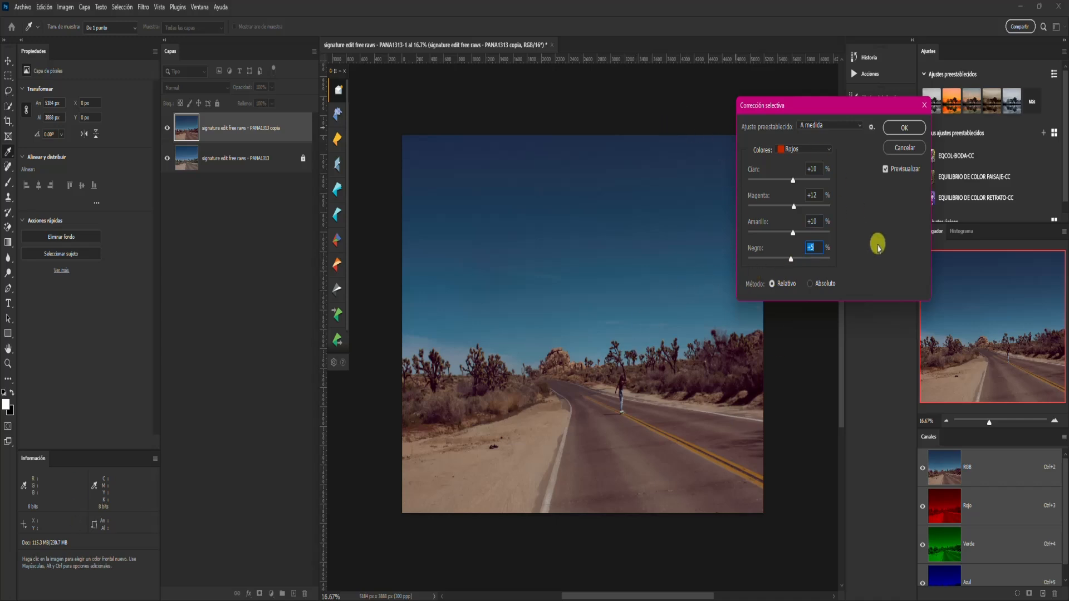
pyautogui.click(885, 169)
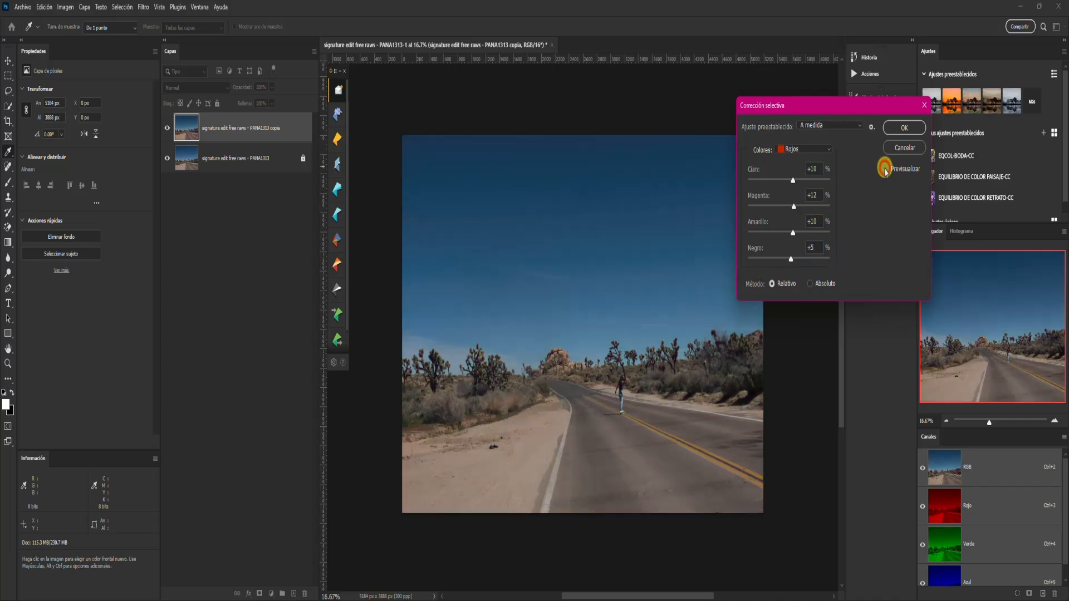
pyautogui.click(886, 169)
pyautogui.click(886, 169)
pyautogui.click(886, 169)
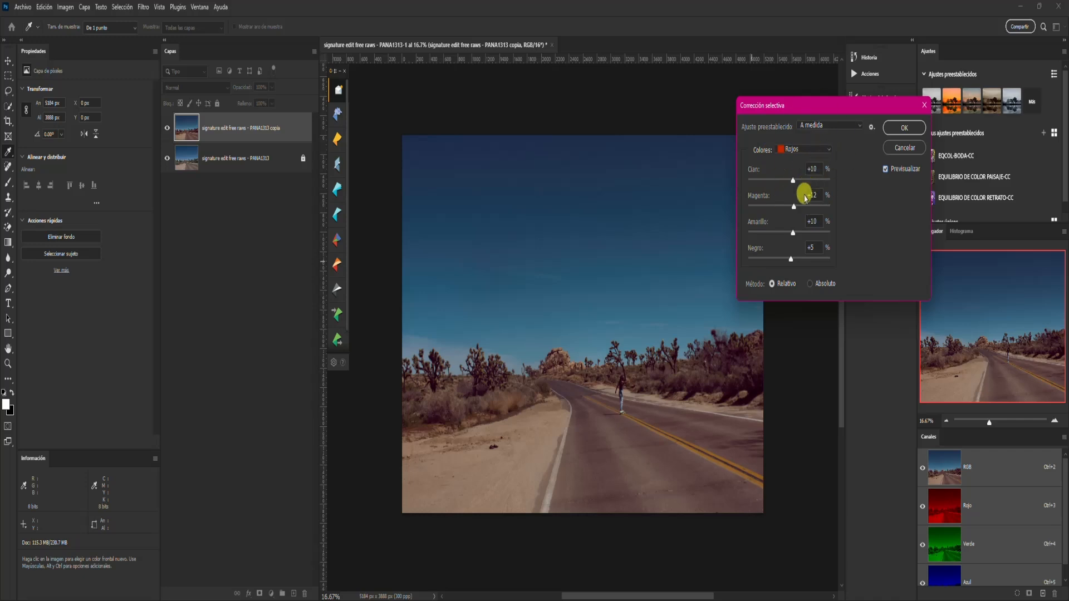
# Choose the yellows as the color range and set cyan to -15%, magenta to +11%, yellow to +10% and black to -7%
pyautogui.click(824, 149)
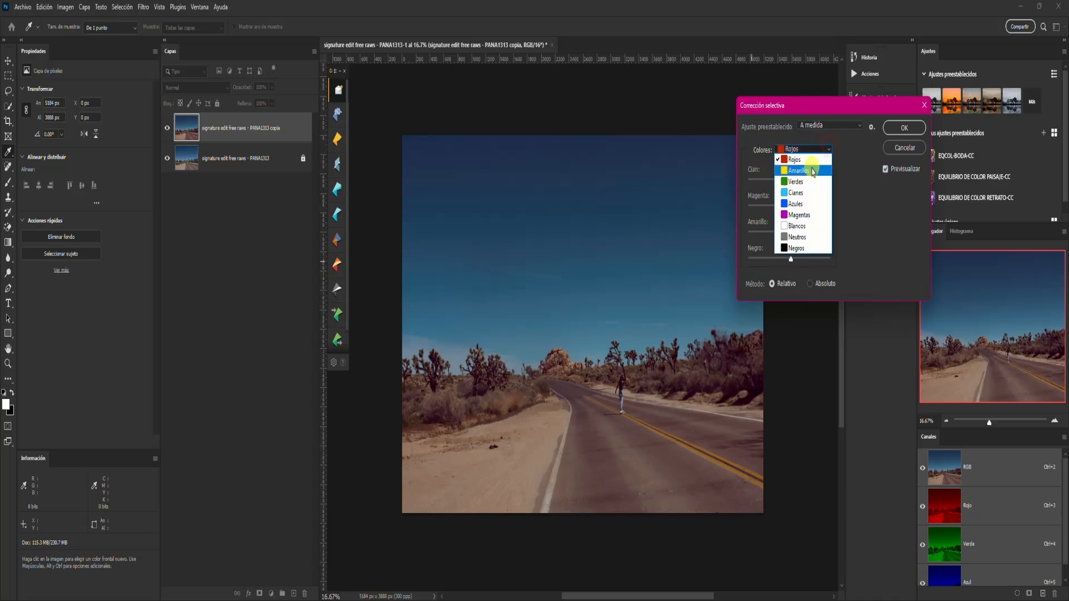
pyautogui.click(810, 166)
pyautogui.moveTo(791, 233); pyautogui.dragTo(783, 233)
pyautogui.click(791, 181)
pyautogui.click(788, 207)
pyautogui.click(788, 233)
pyautogui.moveTo(791, 181); pyautogui.dragTo(788, 267)
pyautogui.click(789, 259)
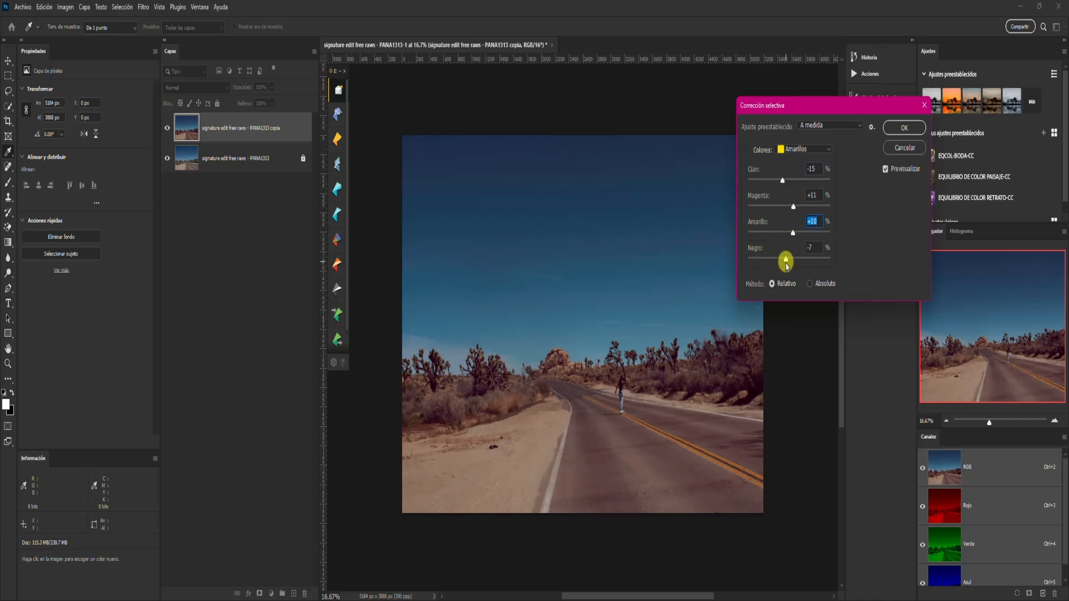
pyautogui.moveTo(786, 262); pyautogui.dragTo(785, 259)
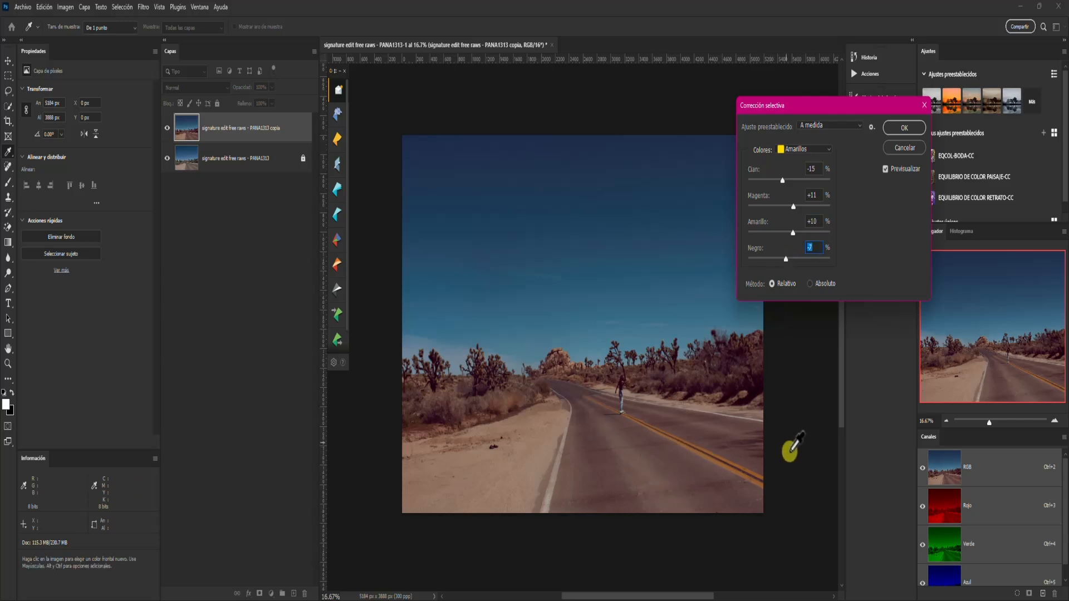
# Choose the greens as the color range and set cyan to +17%, magenta to -5%, yellow to +20% and black to -17%
pyautogui.click(813, 148)
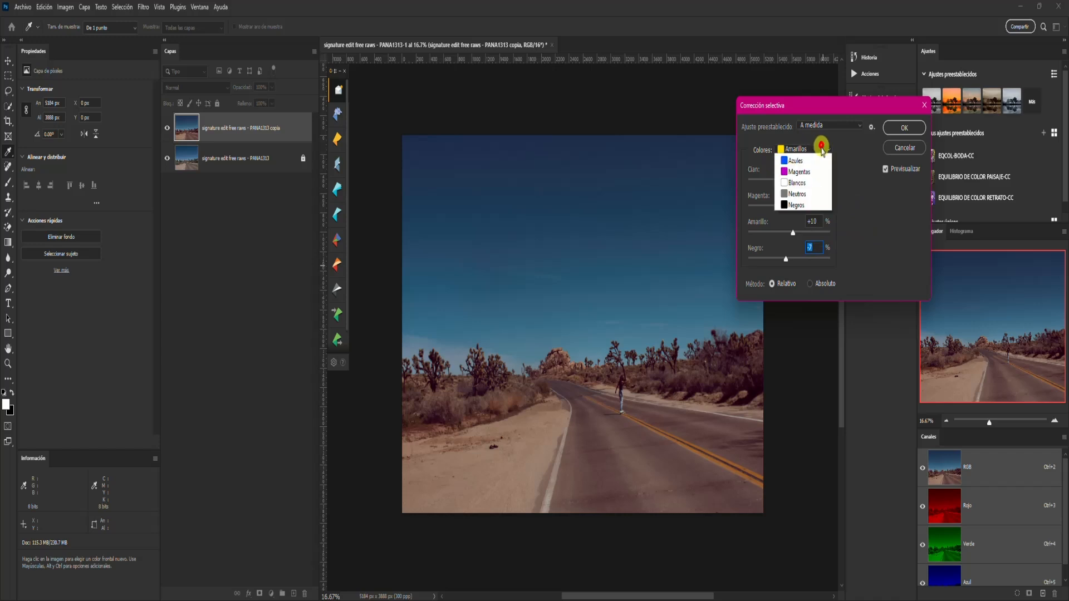
pyautogui.click(801, 164)
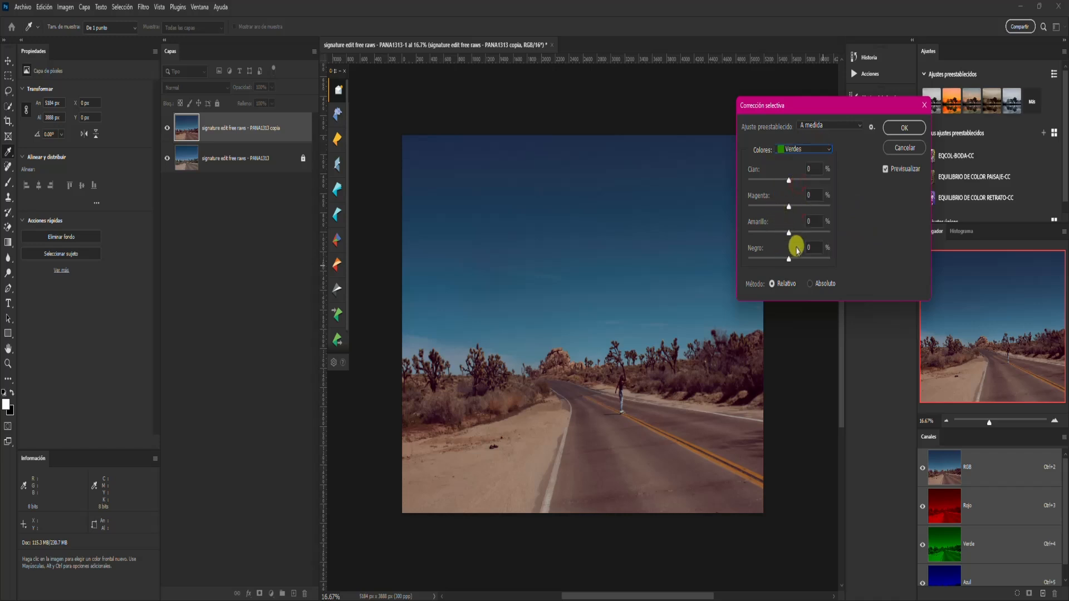
pyautogui.moveTo(788, 234)
pyautogui.mouseDown()
pyautogui.moveTo(771, 235)
pyautogui.moveTo(800, 250)
pyautogui.mouseUp()
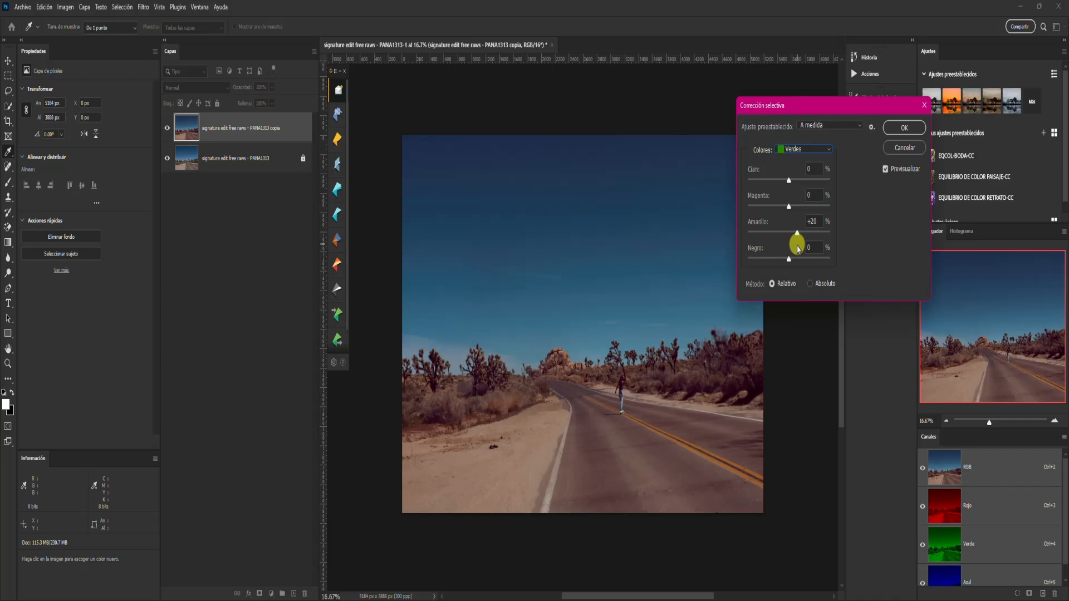
pyautogui.moveTo(790, 257); pyautogui.dragTo(782, 261)
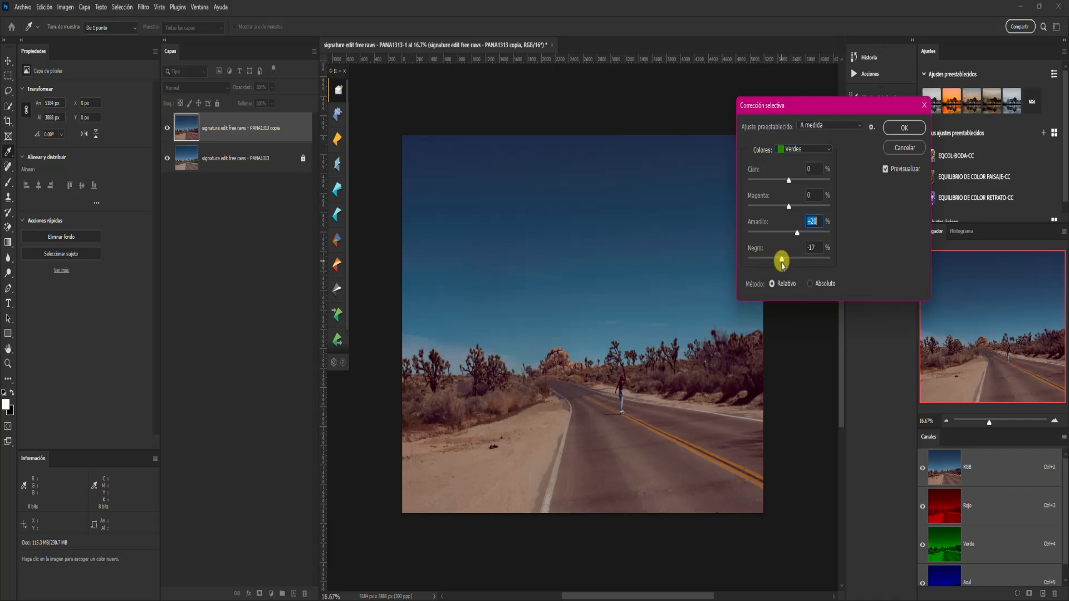
pyautogui.moveTo(789, 181); pyautogui.dragTo(787, 207)
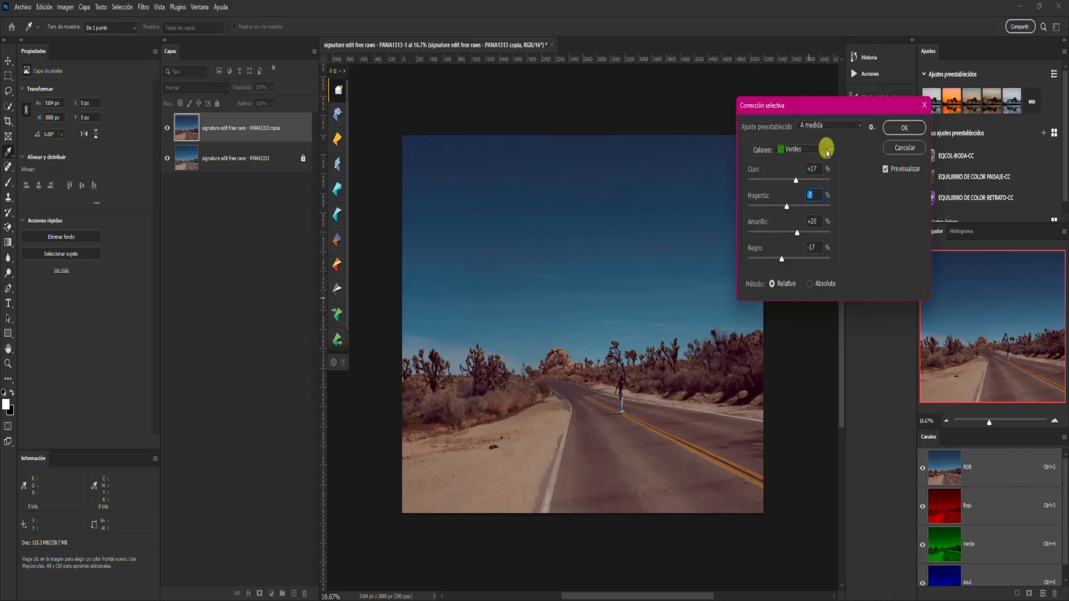
# Return to the blacks as the color range, set black to -2%, and compare the photo with and without the preview
pyautogui.click(827, 150)
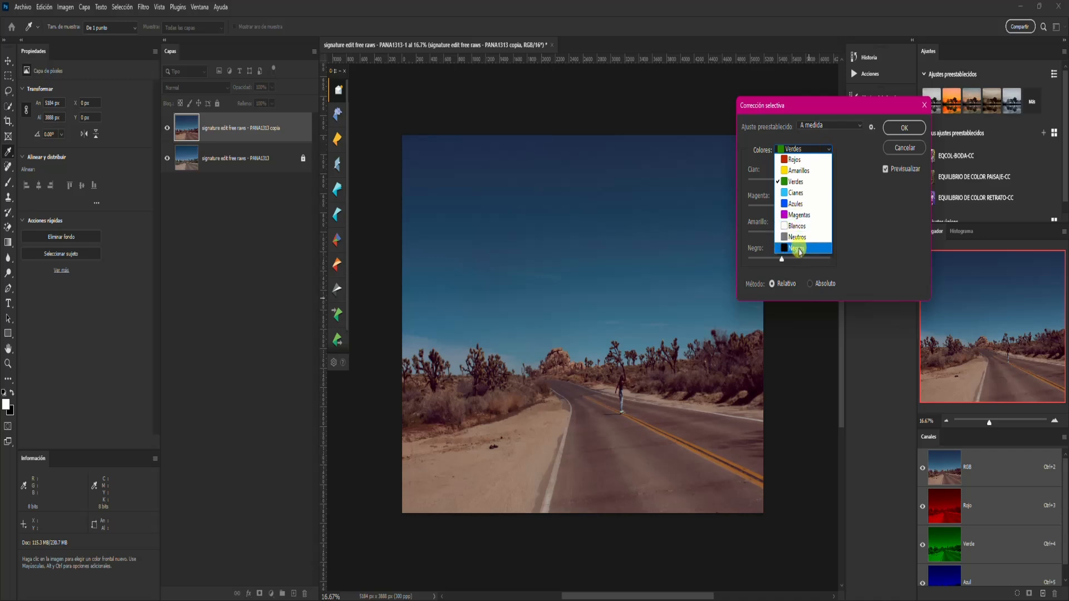
pyautogui.click(796, 248)
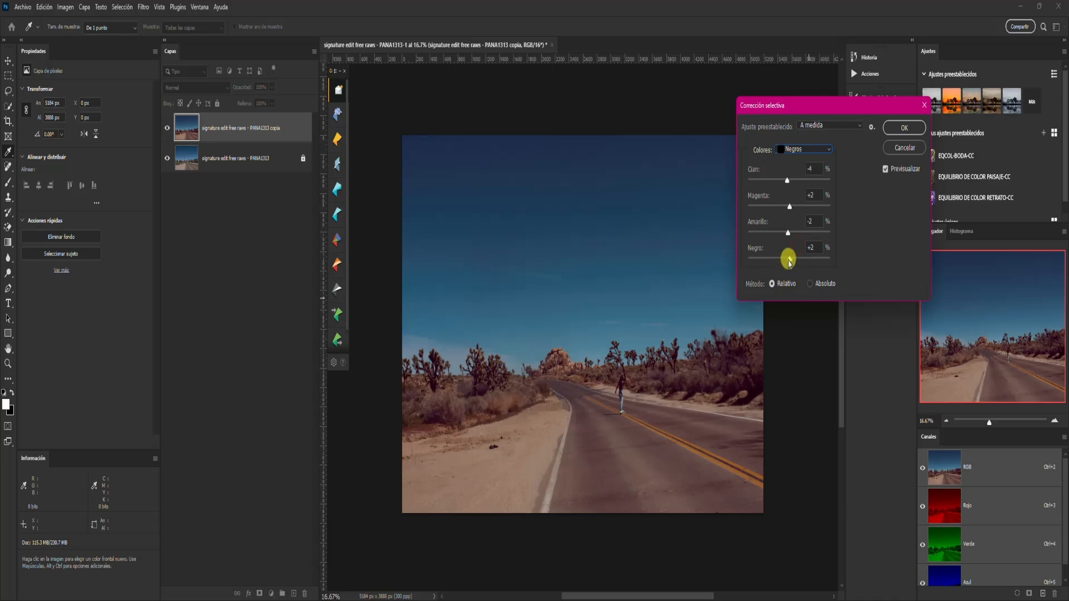
pyautogui.moveTo(790, 261); pyautogui.dragTo(789, 261)
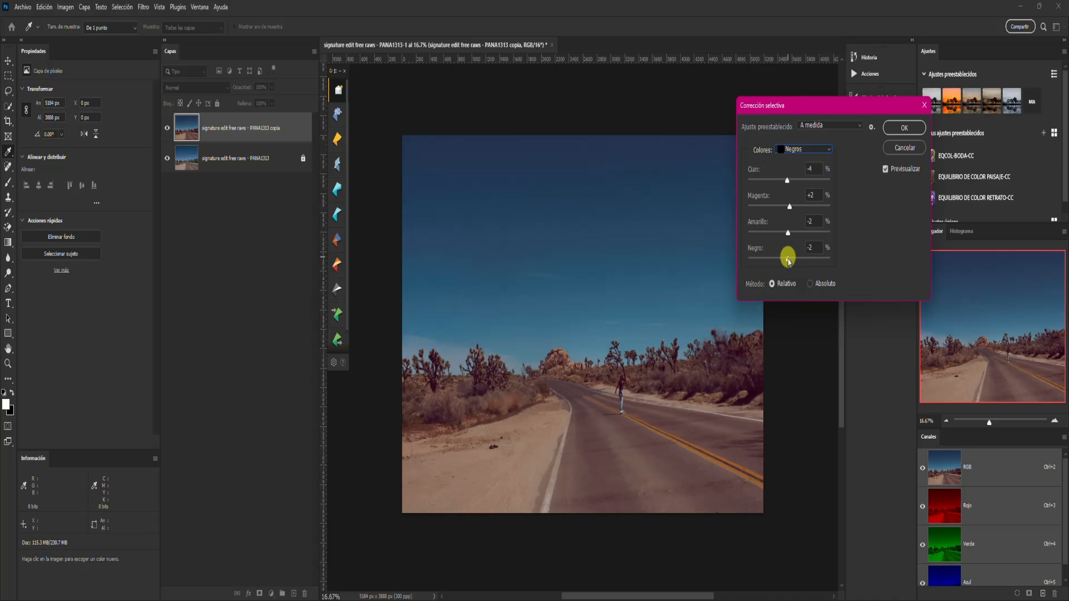
pyautogui.moveTo(788, 260); pyautogui.dragTo(788, 260)
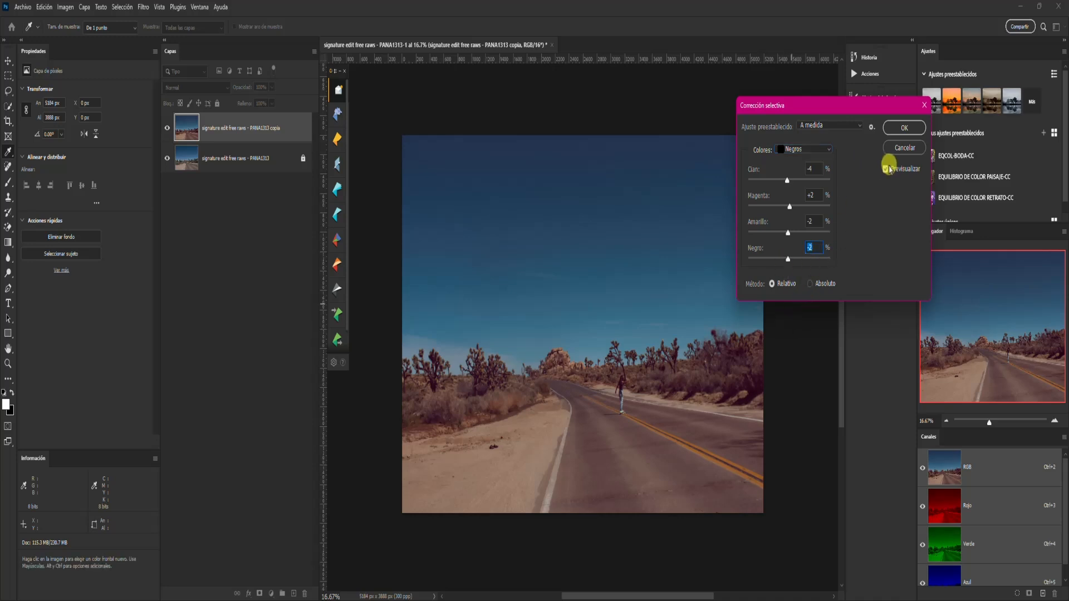
pyautogui.click(886, 170)
pyautogui.click(885, 169)
pyautogui.click(885, 170)
pyautogui.click(886, 169)
pyautogui.click(828, 150)
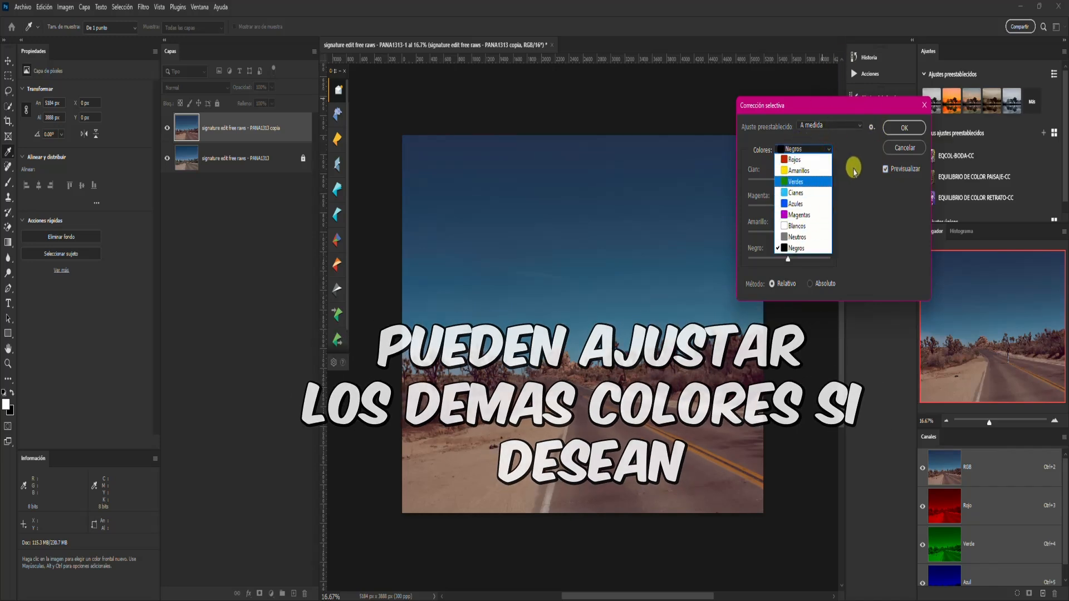
pyautogui.click(853, 172)
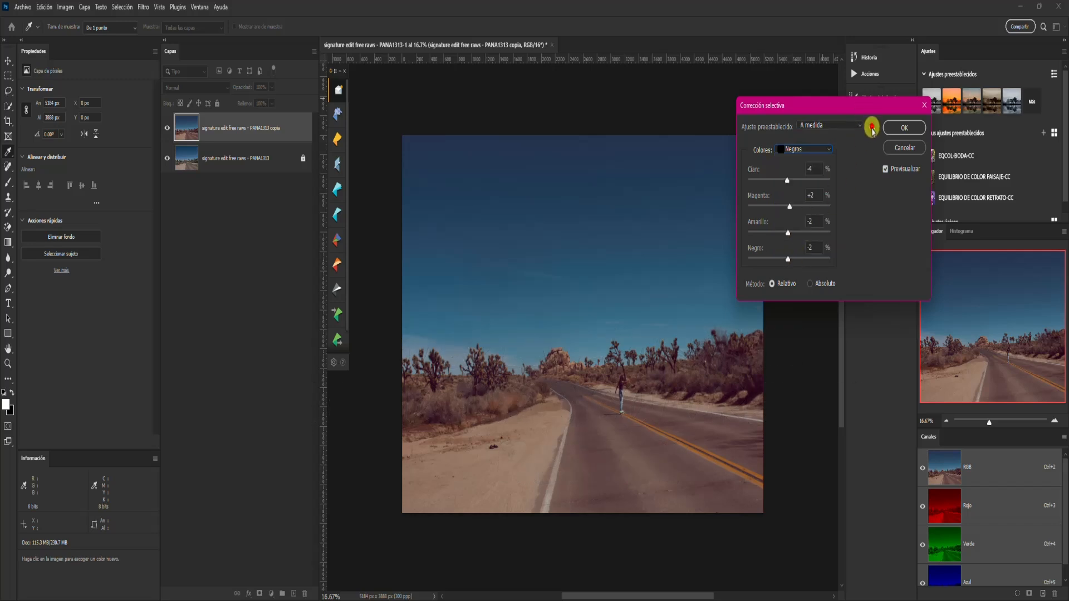
pyautogui.click(872, 129)
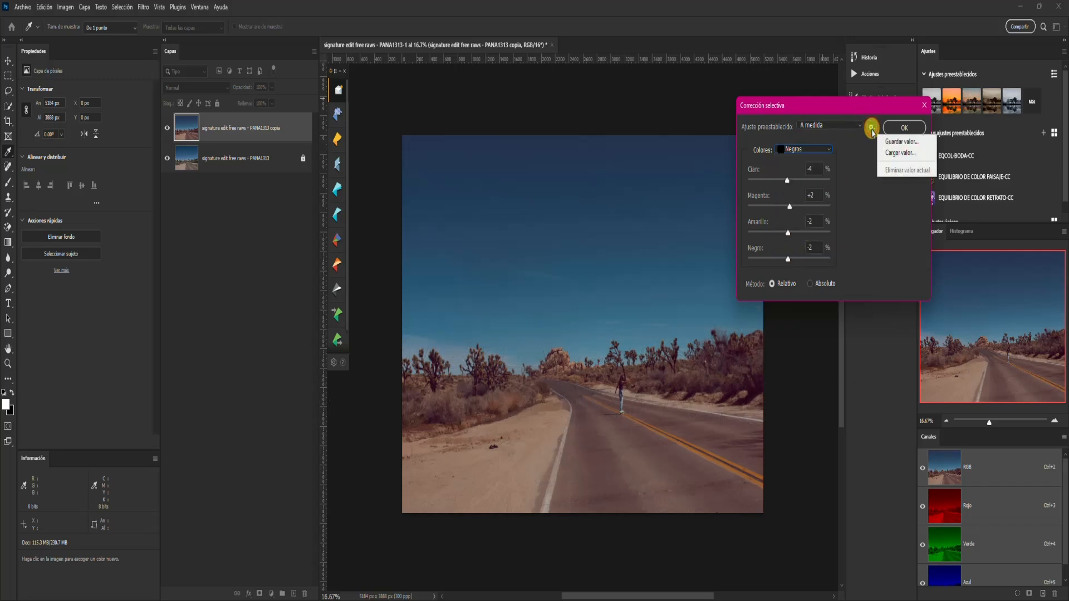
pyautogui.click(898, 143)
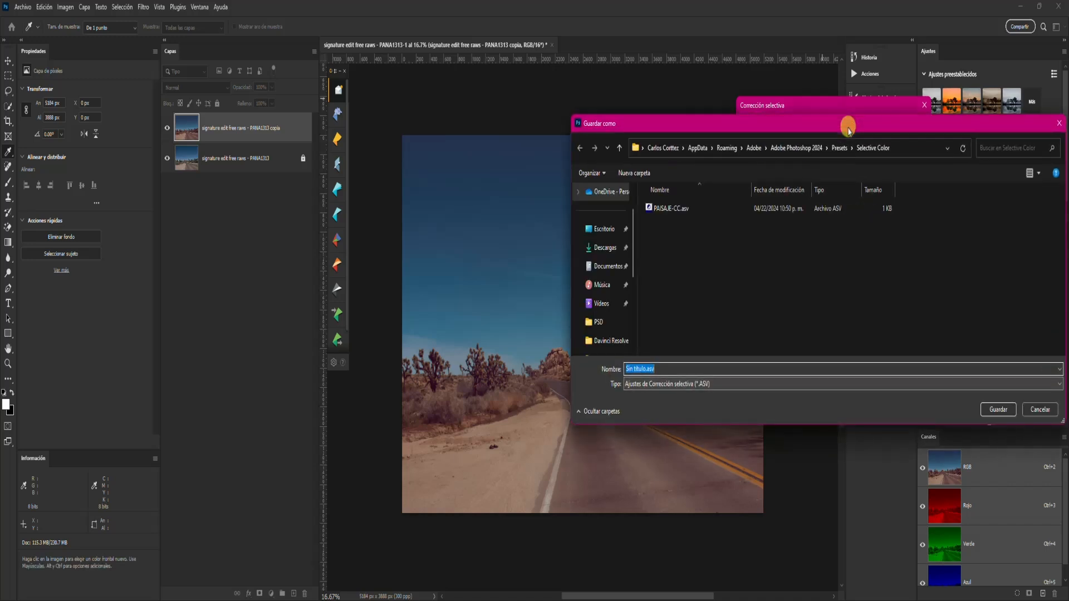
pyautogui.moveTo(953, 123); pyautogui.dragTo(810, 134)
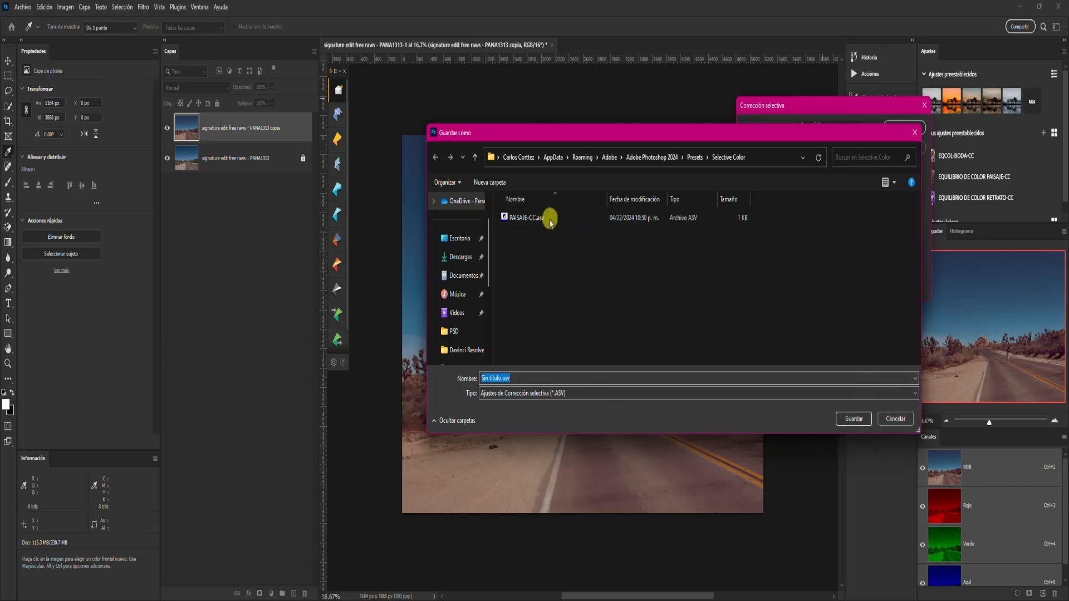
pyautogui.click(896, 419)
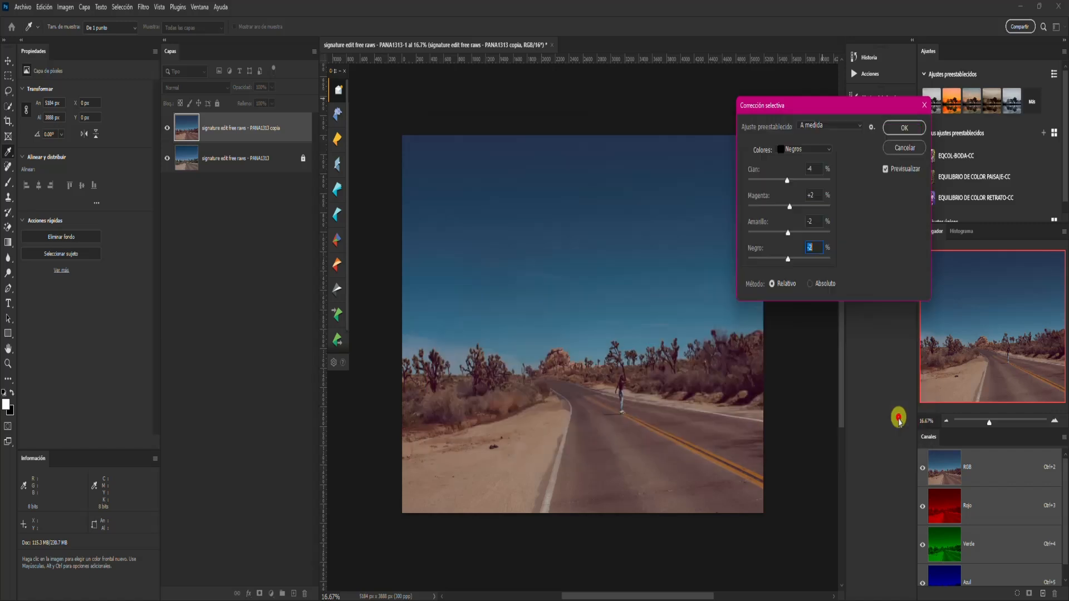
# Compare the relative and absolute methods of the selective color correction on the photo, ending on relative
pyautogui.moveTo(871, 107); pyautogui.dragTo(850, 143)
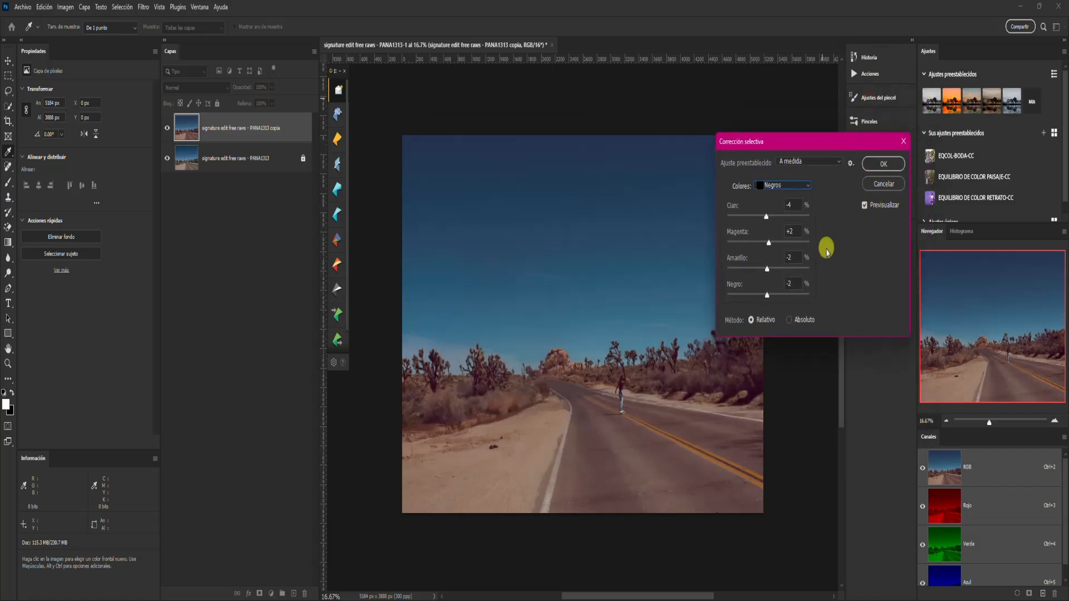
pyautogui.click(790, 320)
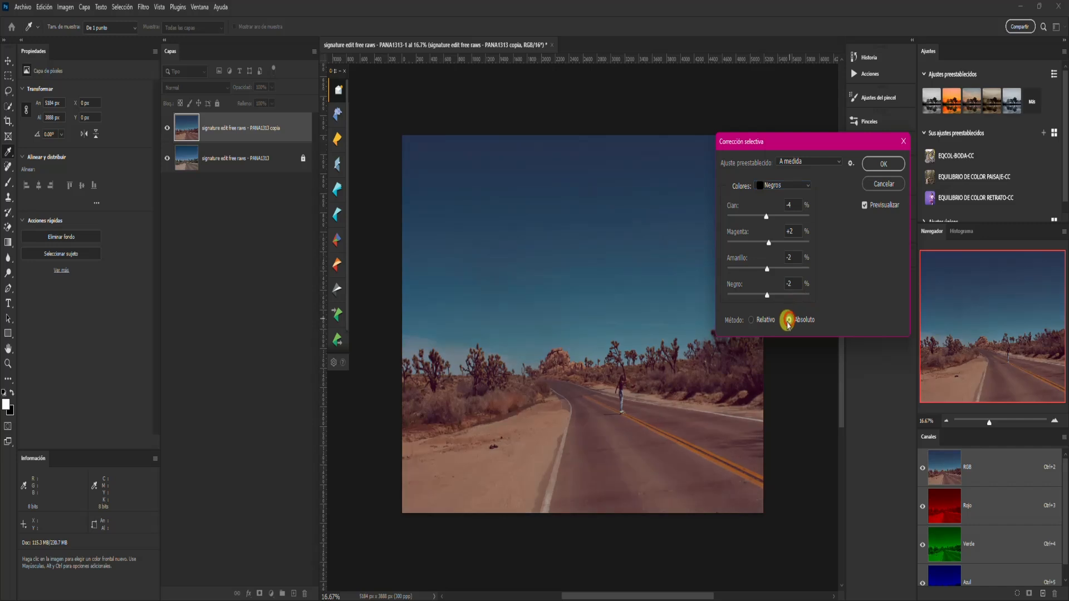
pyautogui.click(751, 319)
pyautogui.click(786, 320)
pyautogui.click(751, 320)
pyautogui.click(792, 320)
pyautogui.click(751, 320)
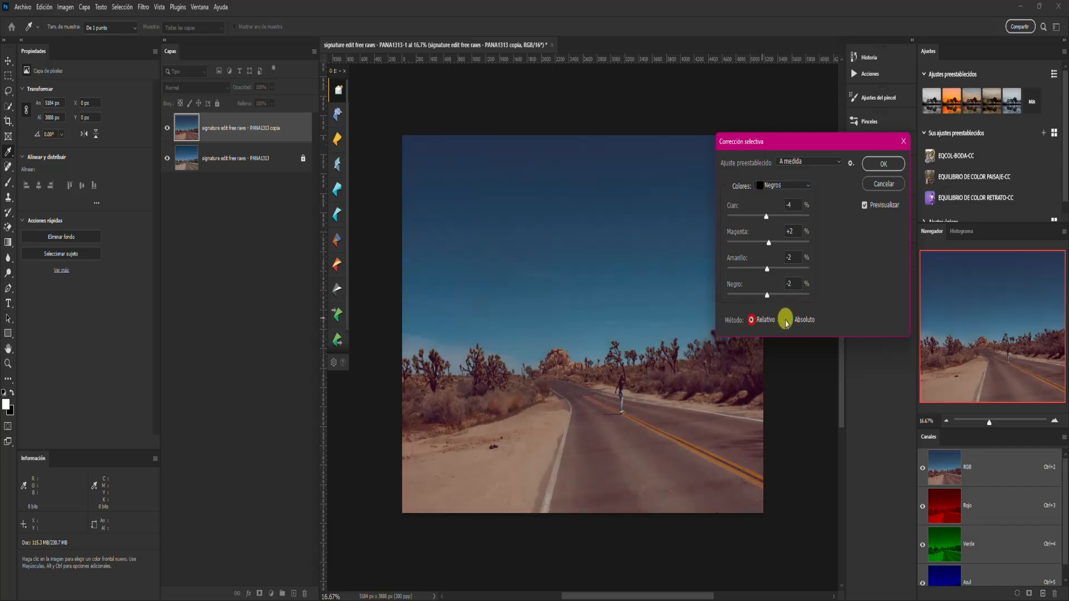
pyautogui.click(788, 320)
pyautogui.click(763, 316)
pyautogui.click(789, 321)
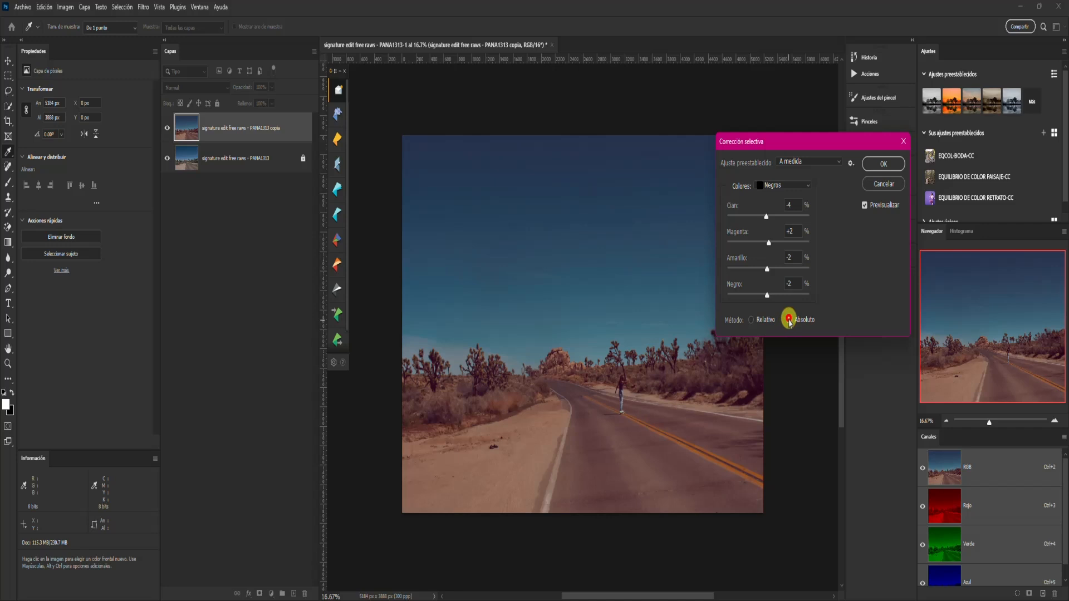
pyautogui.click(752, 320)
pyautogui.click(789, 319)
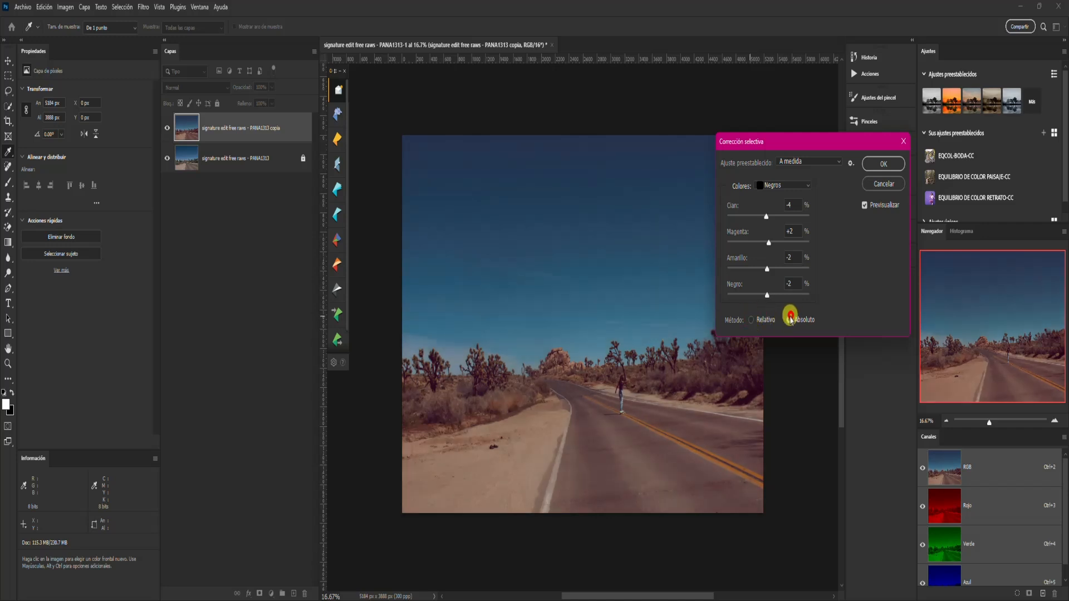
pyautogui.click(752, 321)
pyautogui.click(789, 320)
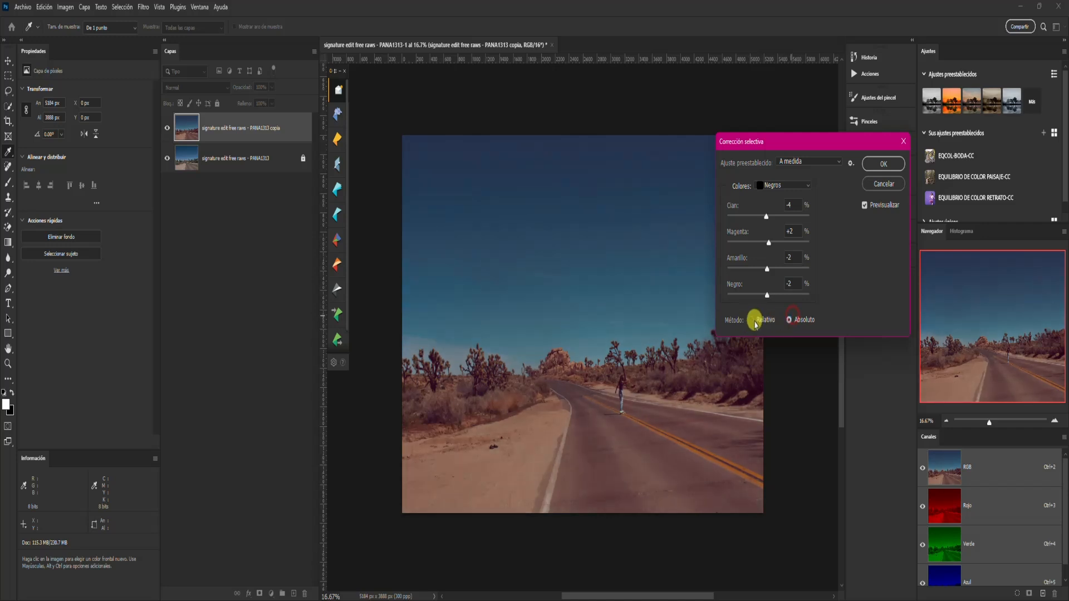
pyautogui.click(752, 320)
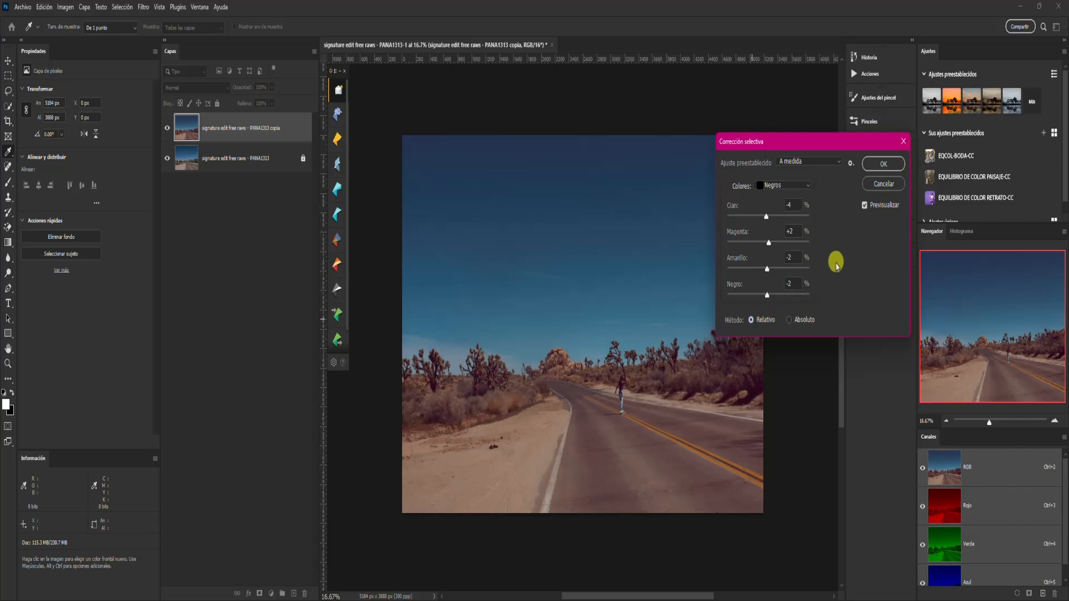
# Apply the selective color correction and compare the photo with and without the corrected layer copy
pyautogui.click(884, 164)
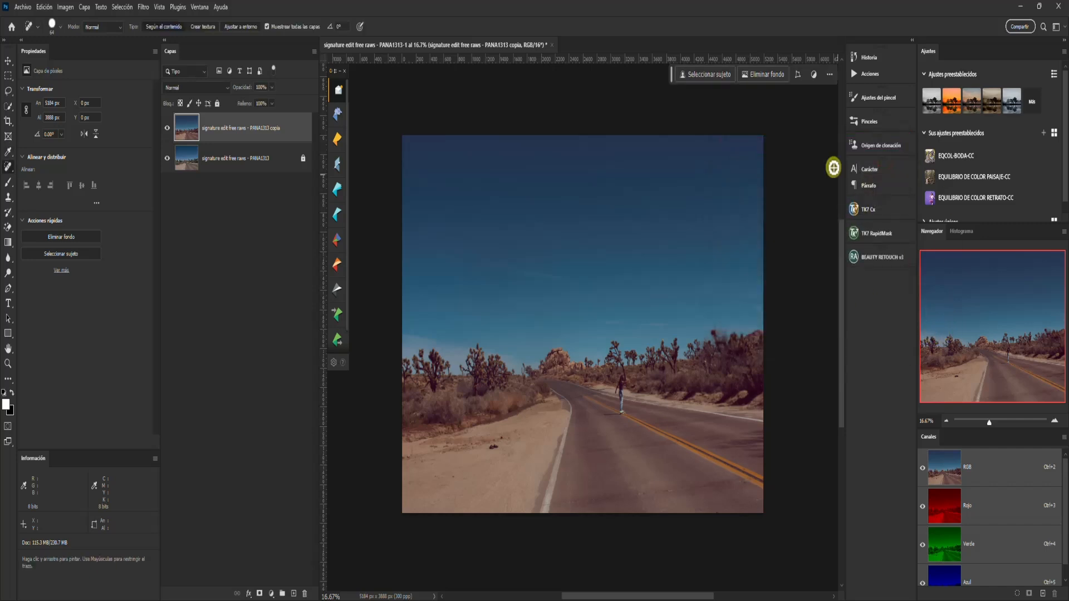
pyautogui.click(167, 129)
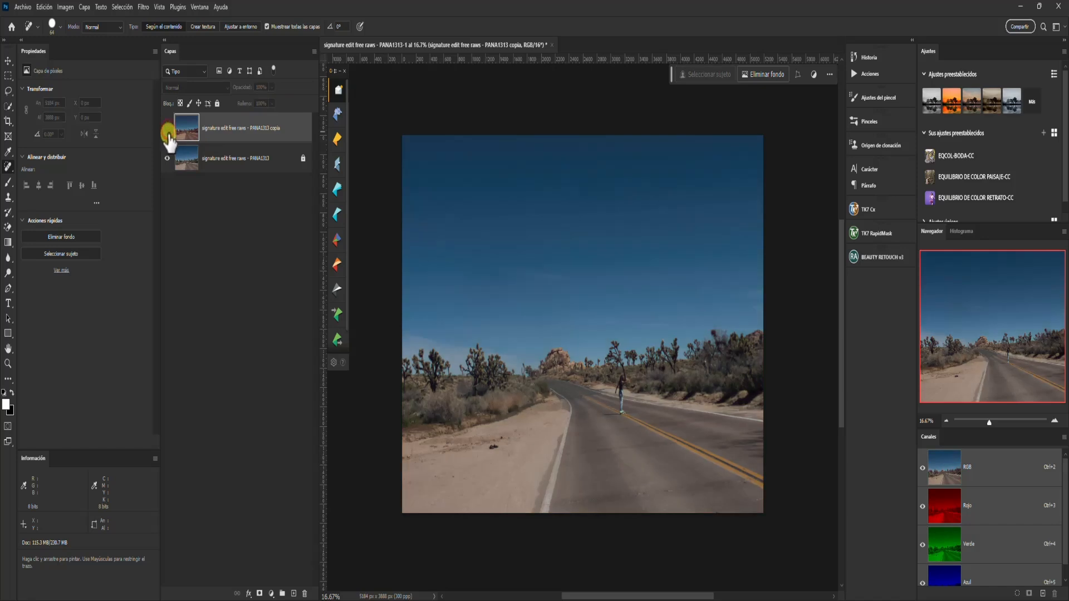
pyautogui.click(167, 129)
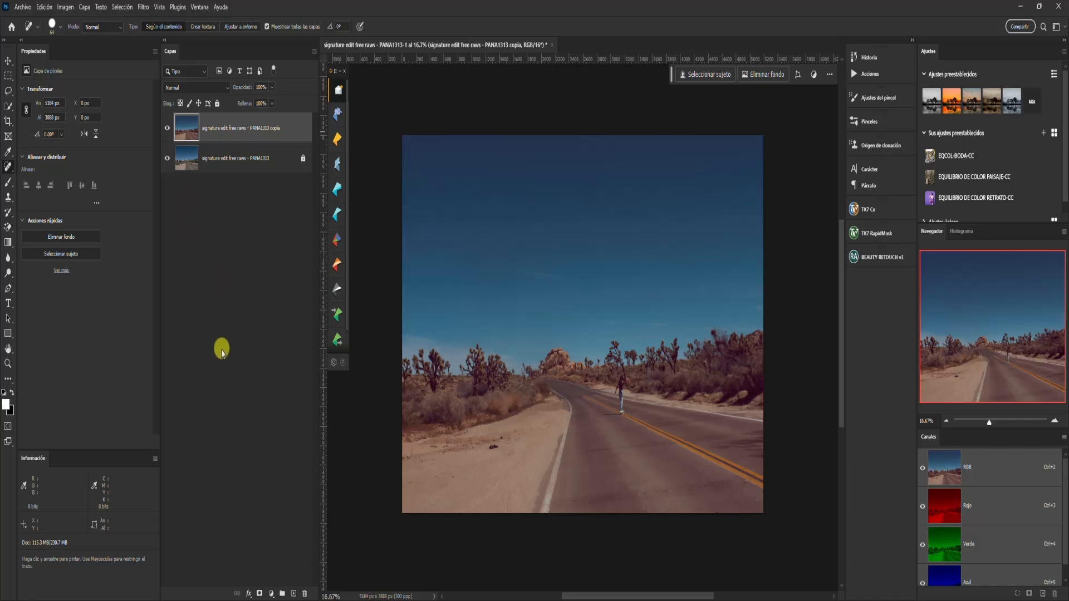
# Add a brightness/contrast adjustment layer above the corrected copy and adjust its brightness and contrast
pyautogui.click(271, 593)
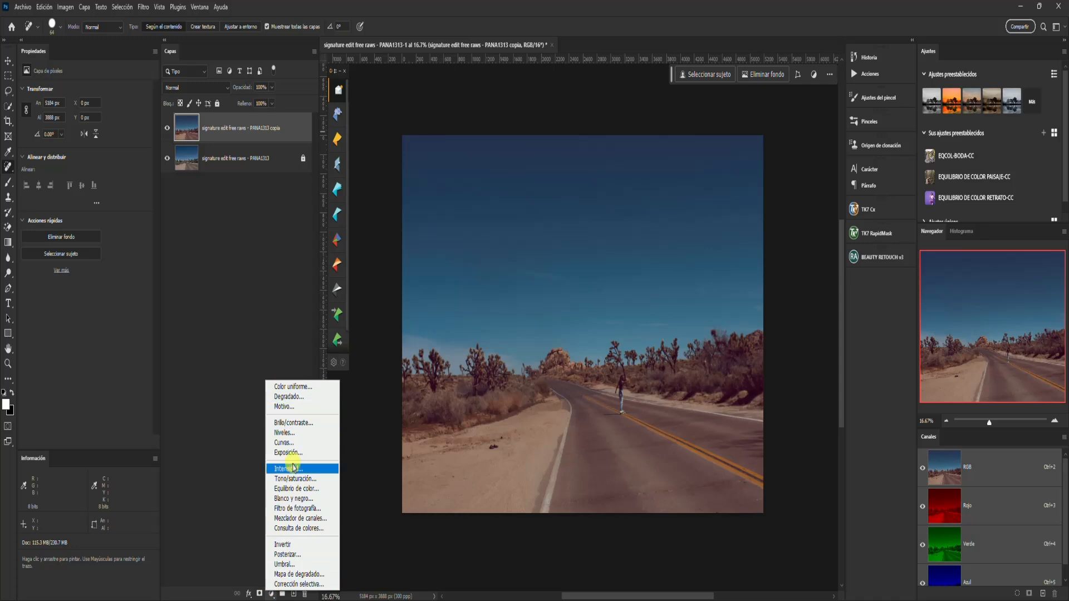
pyautogui.click(302, 423)
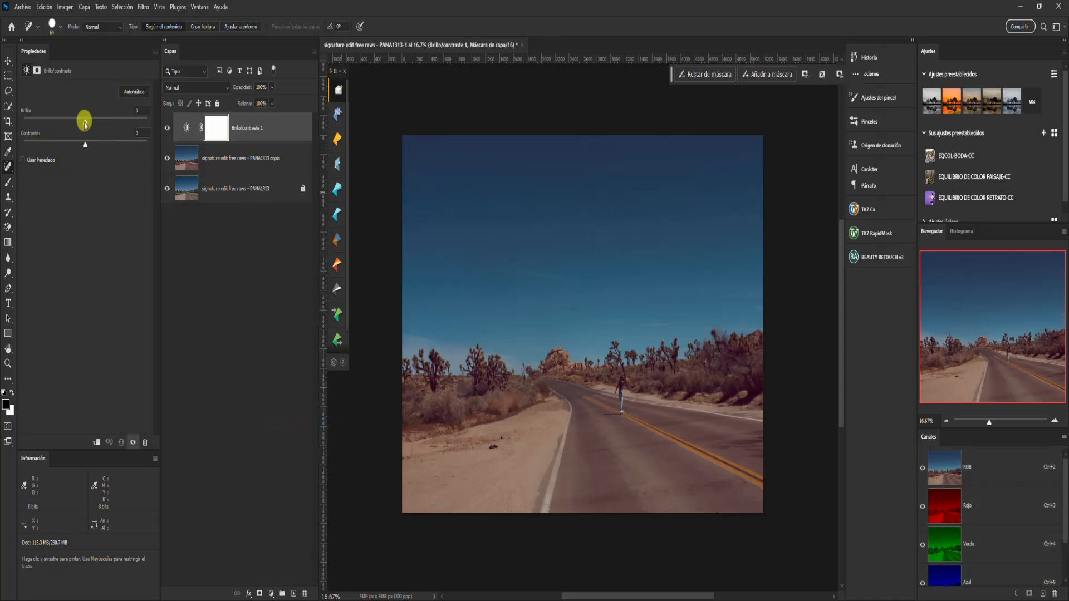
pyautogui.moveTo(85, 121); pyautogui.dragTo(85, 149)
# Add a vibrance adjustment layer on top and set its vibrance to +40 and saturation to -10
pyautogui.click(273, 595)
pyautogui.click(296, 470)
pyautogui.click(182, 135)
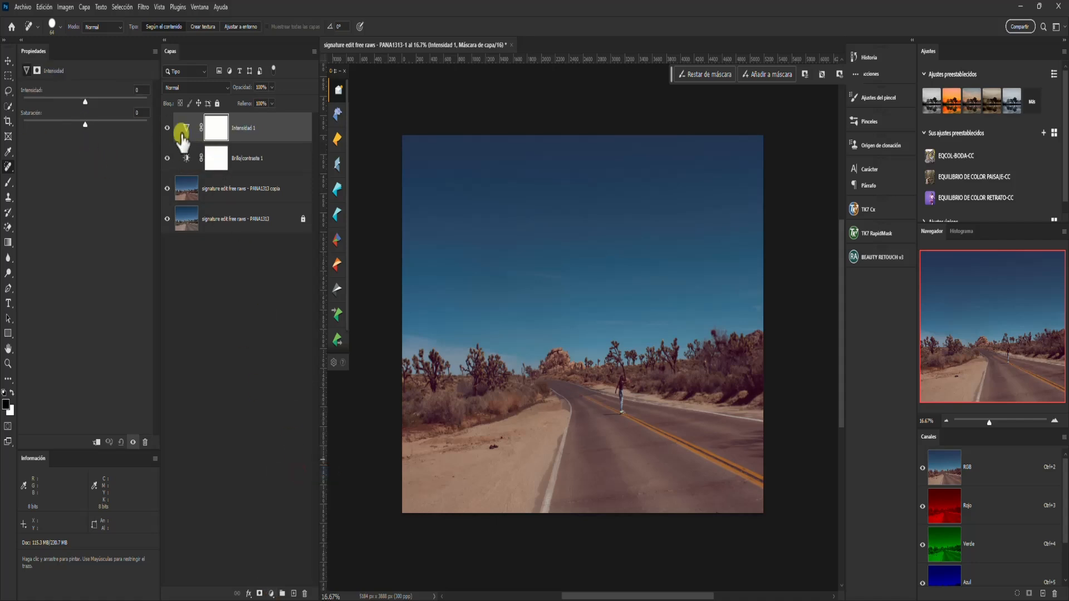
pyautogui.moveTo(85, 102); pyautogui.dragTo(110, 99)
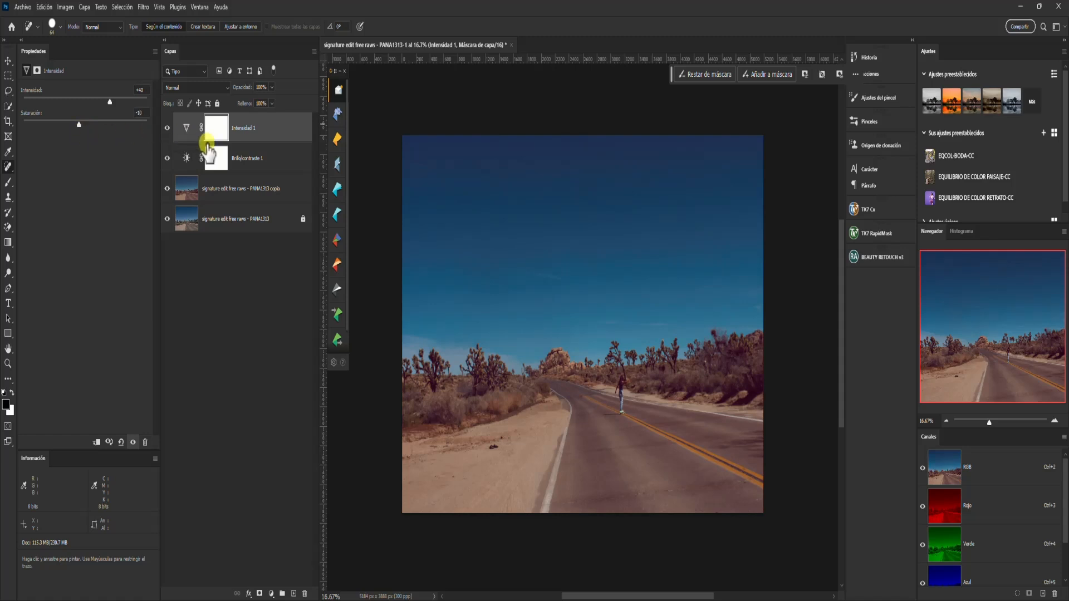
# Group the corrected copy with both adjustment layers, and compare the photo with and without the group
pyautogui.keyDown('shift'); pyautogui.click(299, 199); pyautogui.keyUp('shift')
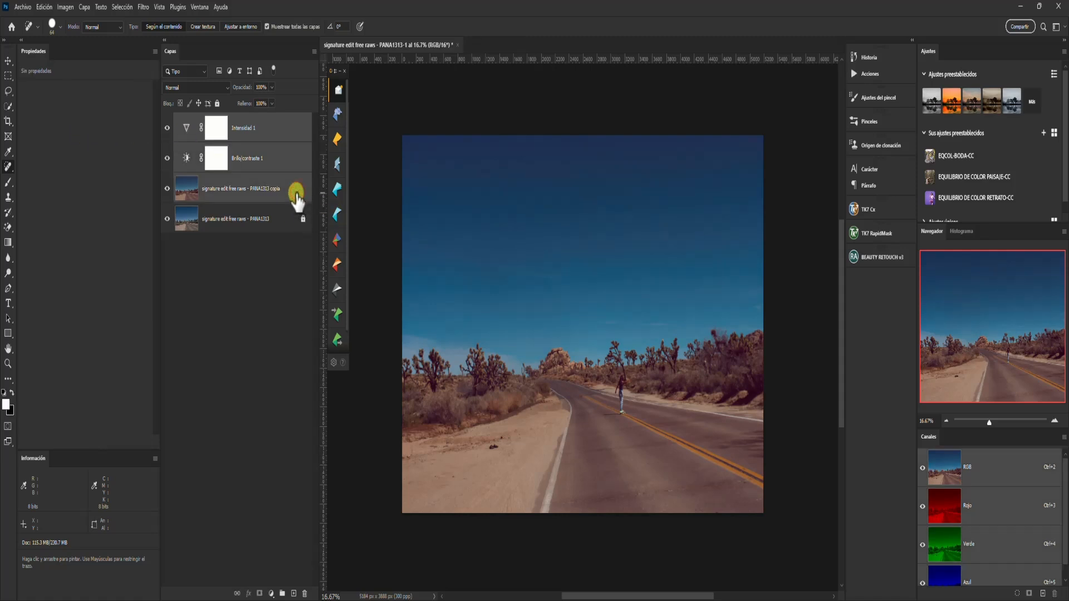
pyautogui.hotkey('ctrl', 'g')
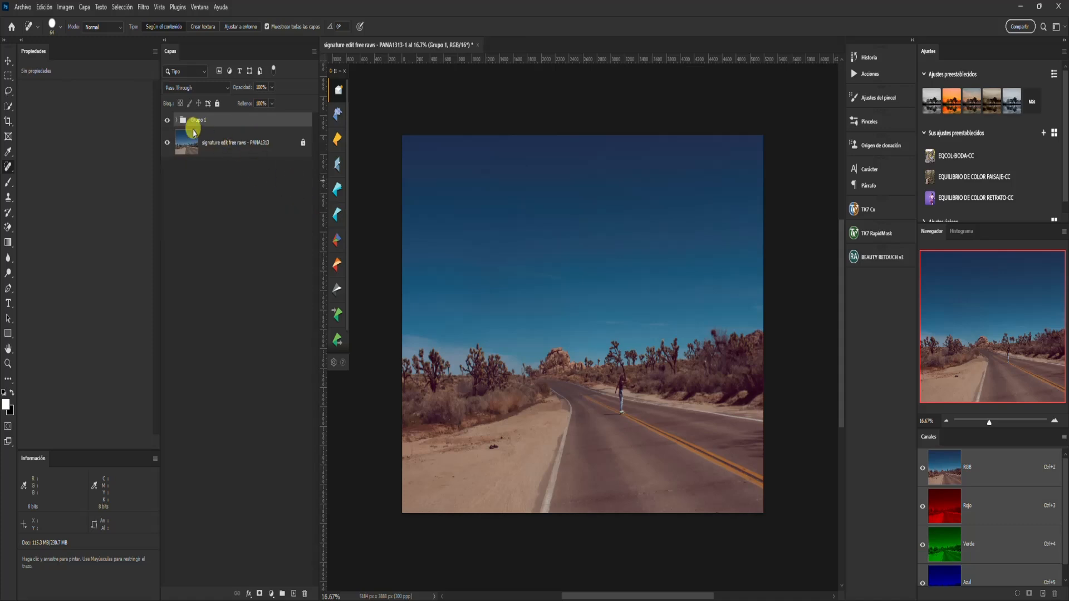
pyautogui.click(168, 119)
pyautogui.click(168, 120)
# Review the layers inside the group, toggle their visibility to compare the edit, and inspect the photo more closely
pyautogui.click(176, 120)
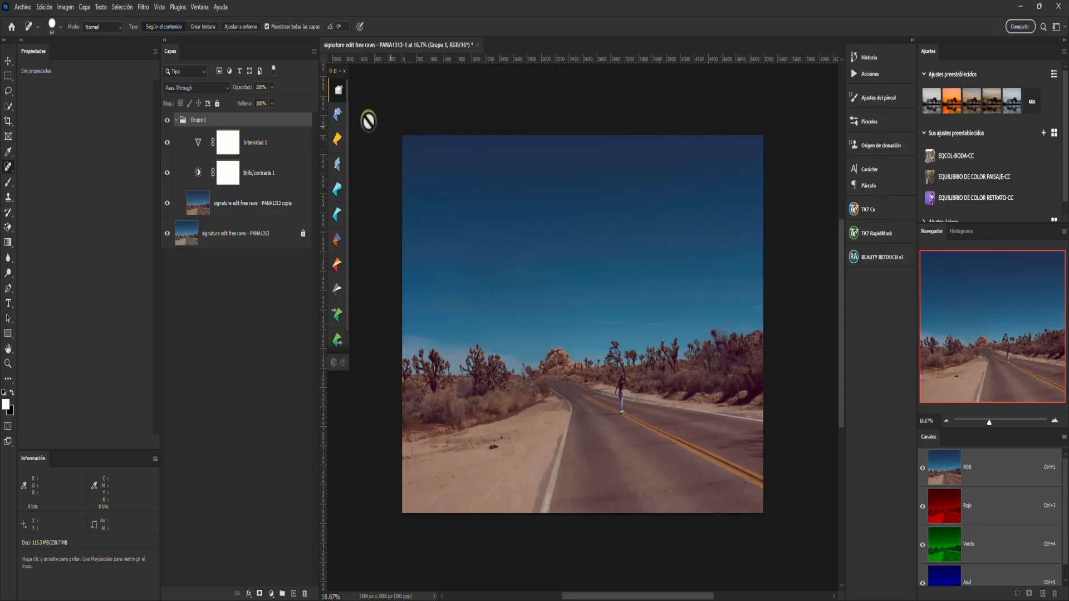
pyautogui.click(166, 124)
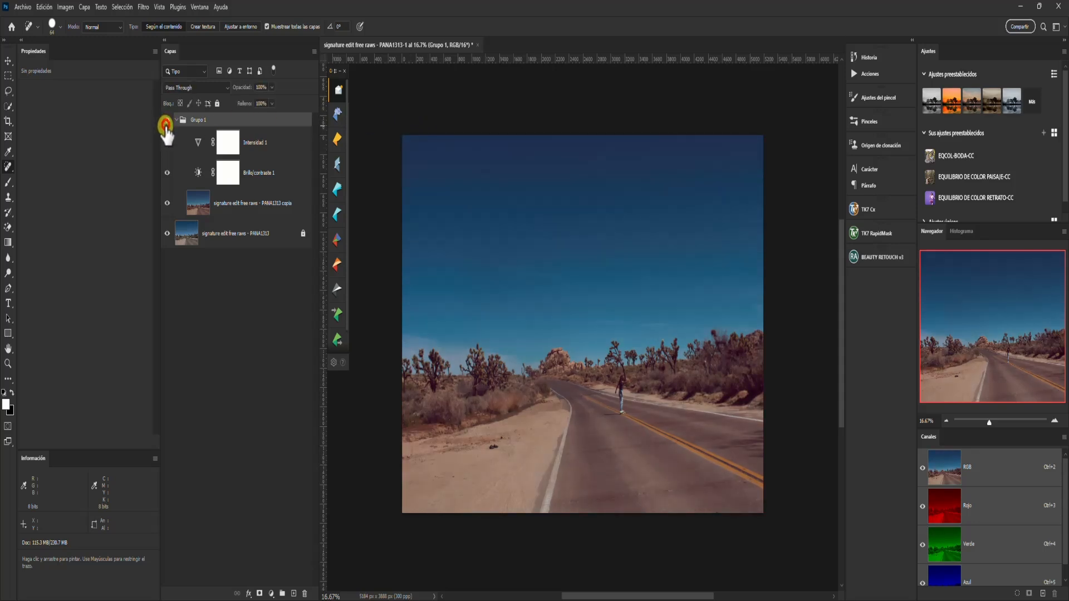
pyautogui.click(166, 126)
pyautogui.click(166, 126)
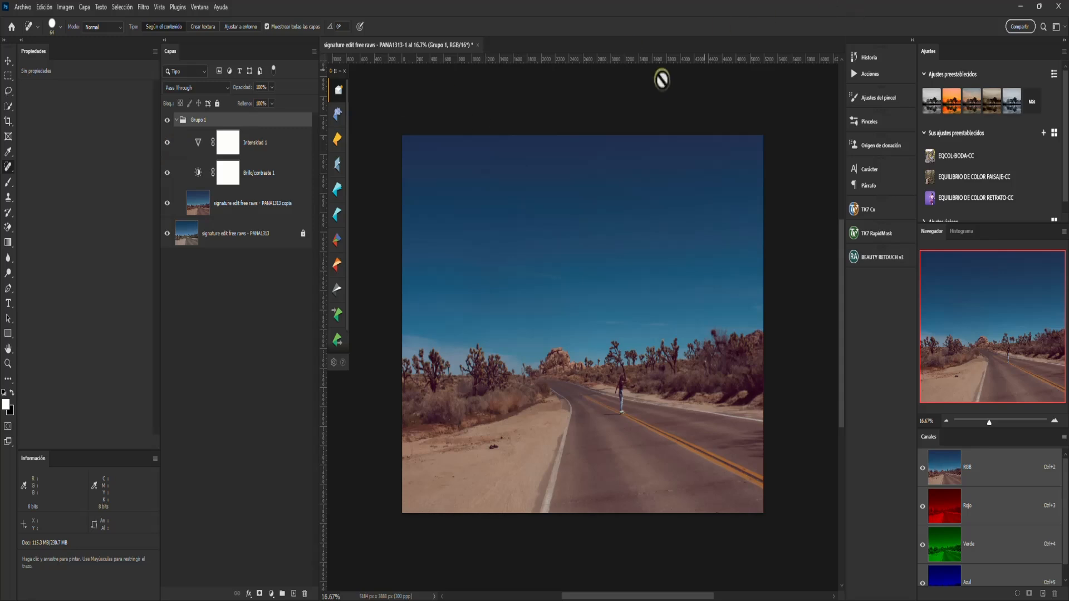
pyautogui.click(176, 119)
pyautogui.click(166, 122)
pyautogui.hotkey('ctrl', '+')
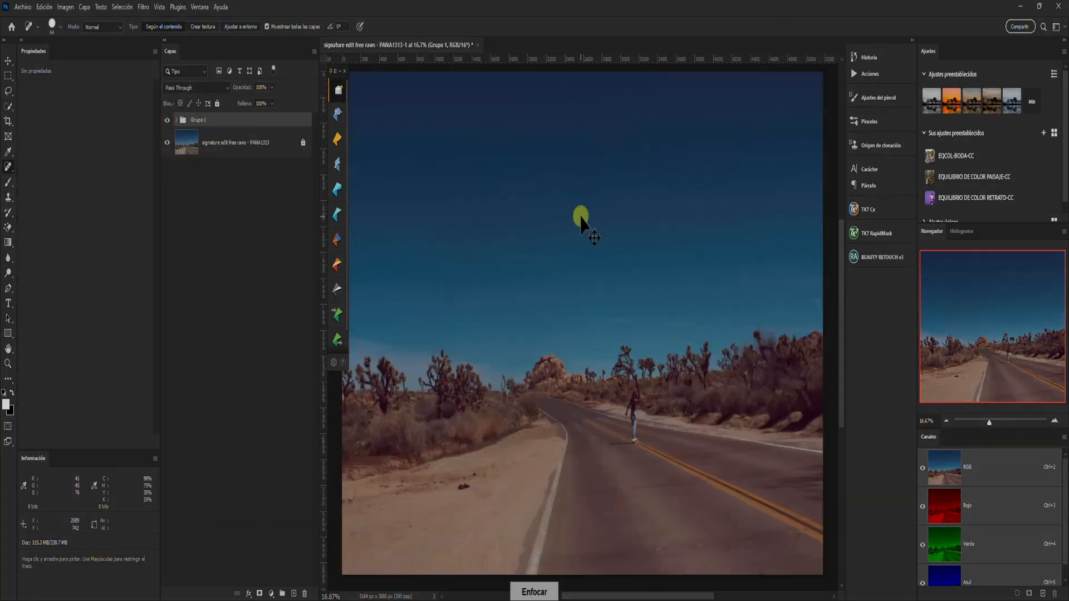